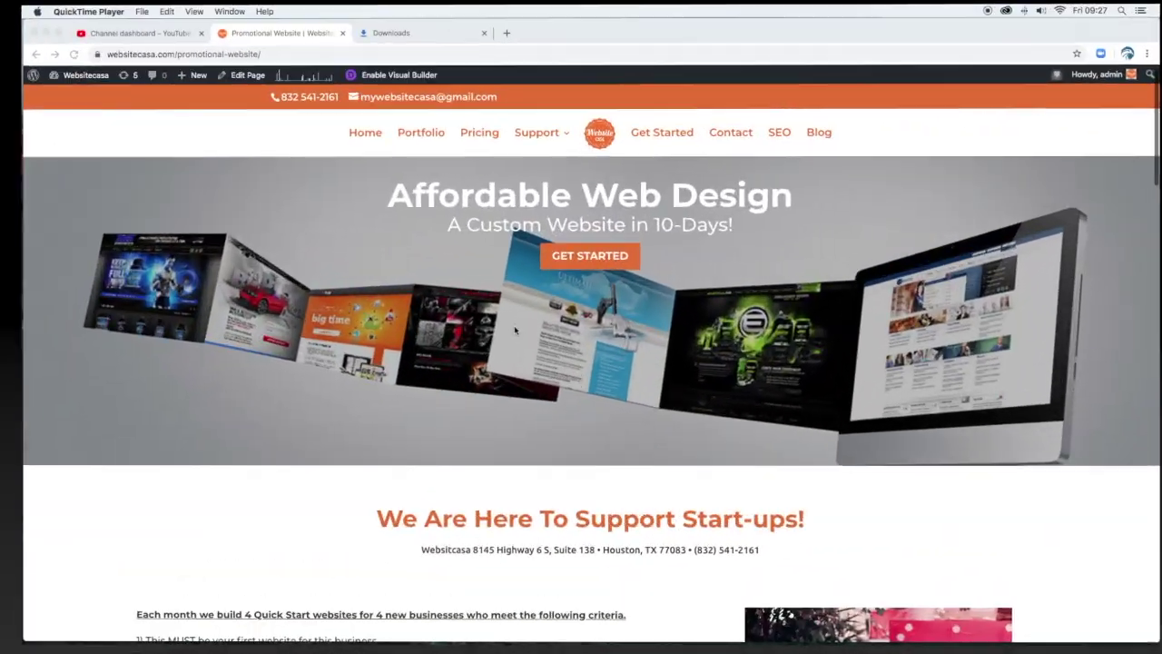
Browse the Websiteorhosting.com Hosting page, then reload it.
scroll(504, 327, "down", 3)
scroll(505, 333, "down", 2)
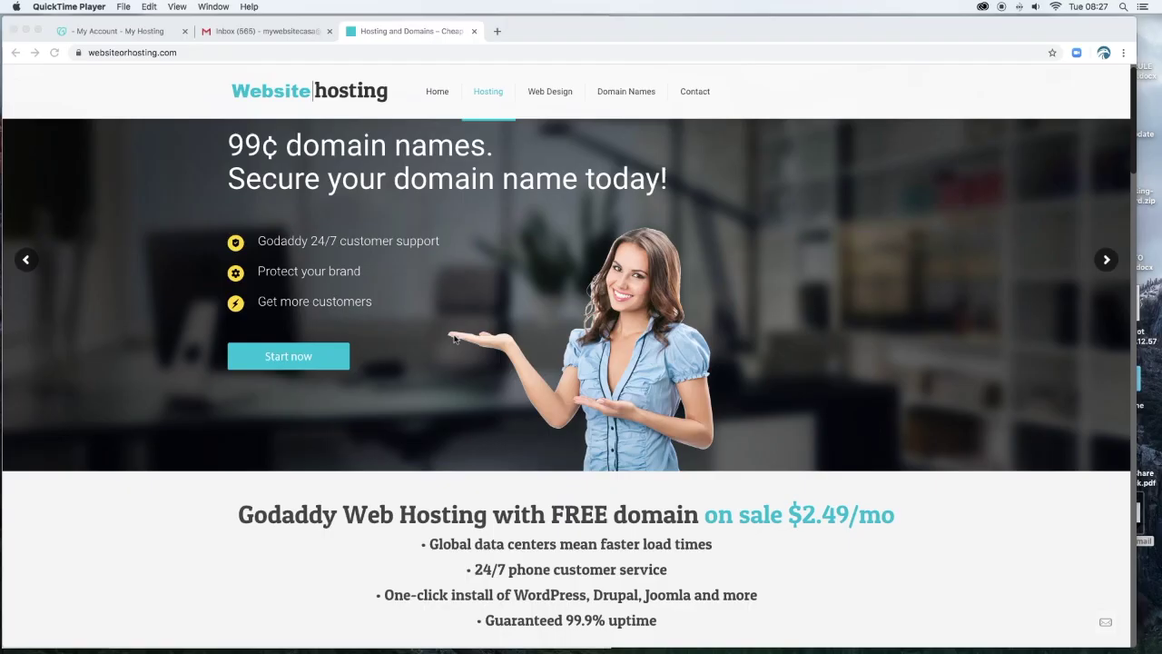
scroll(454, 340, "down", 5)
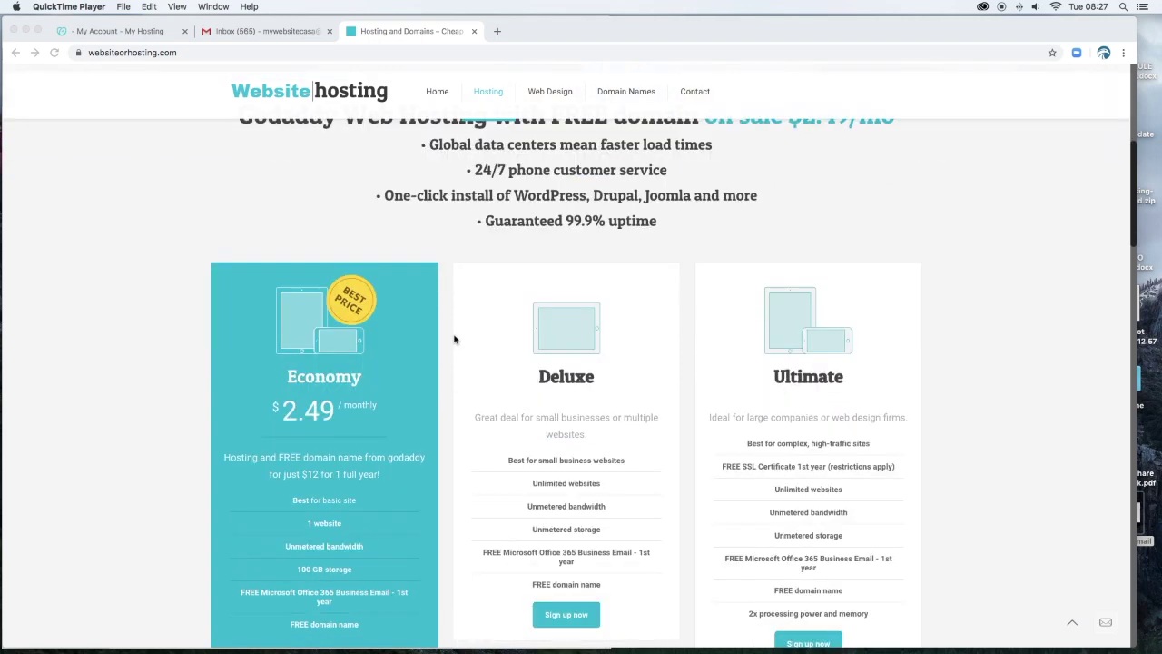
scroll(455, 339, "up", 5)
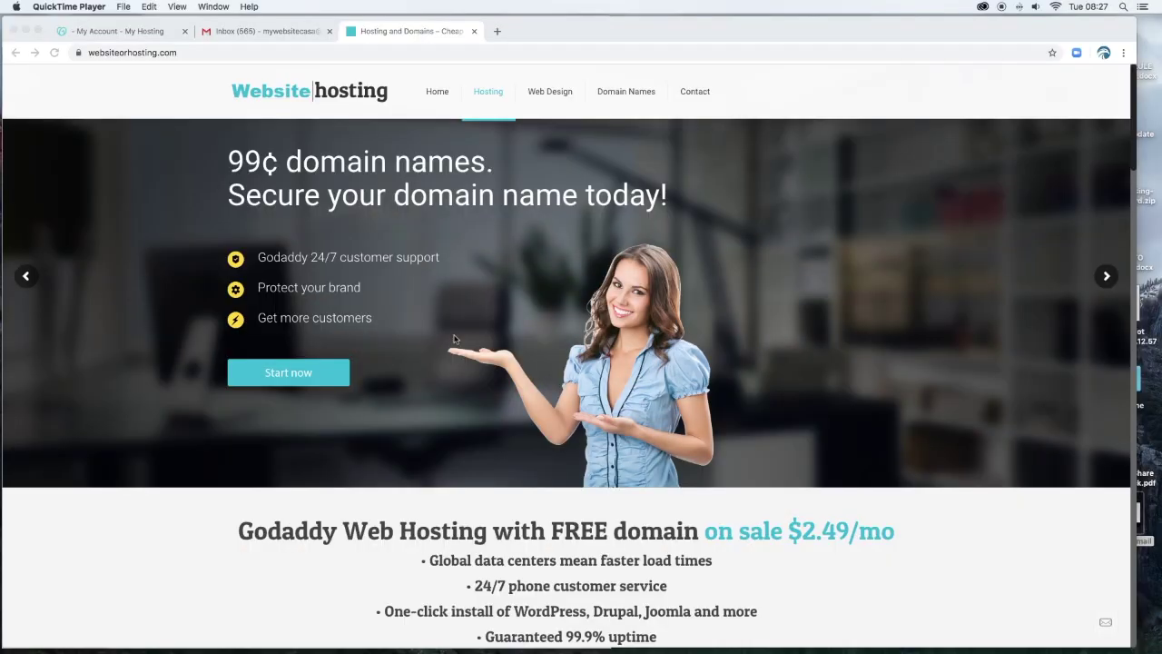
left_click(196, 52)
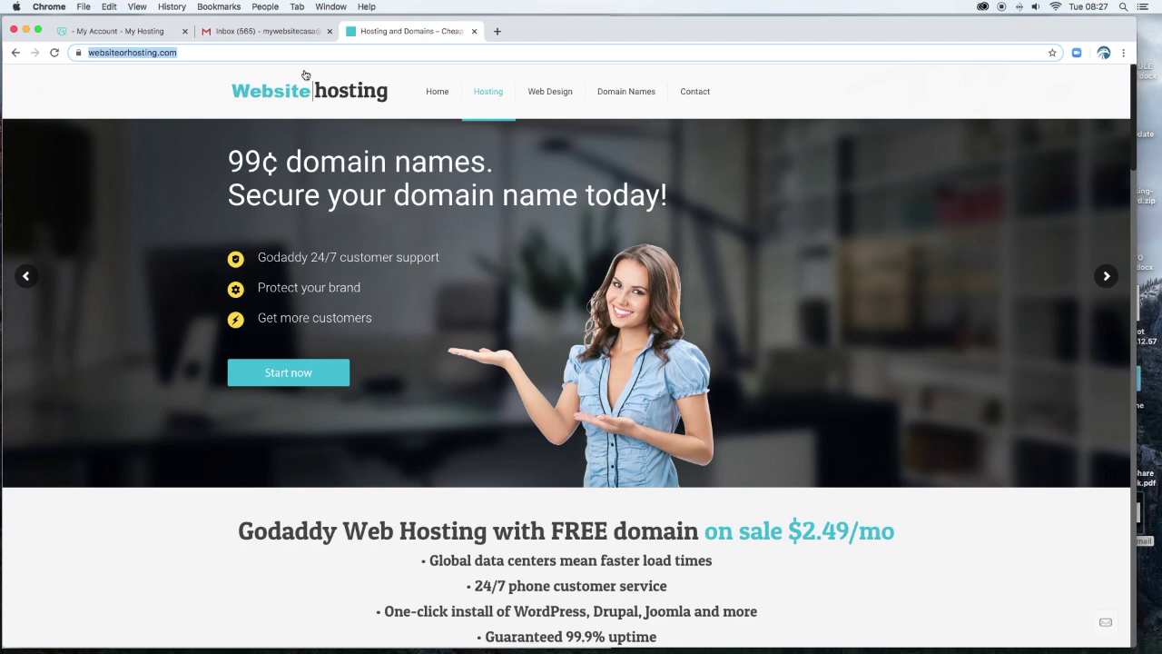
left_click(210, 52)
left_click(55, 51)
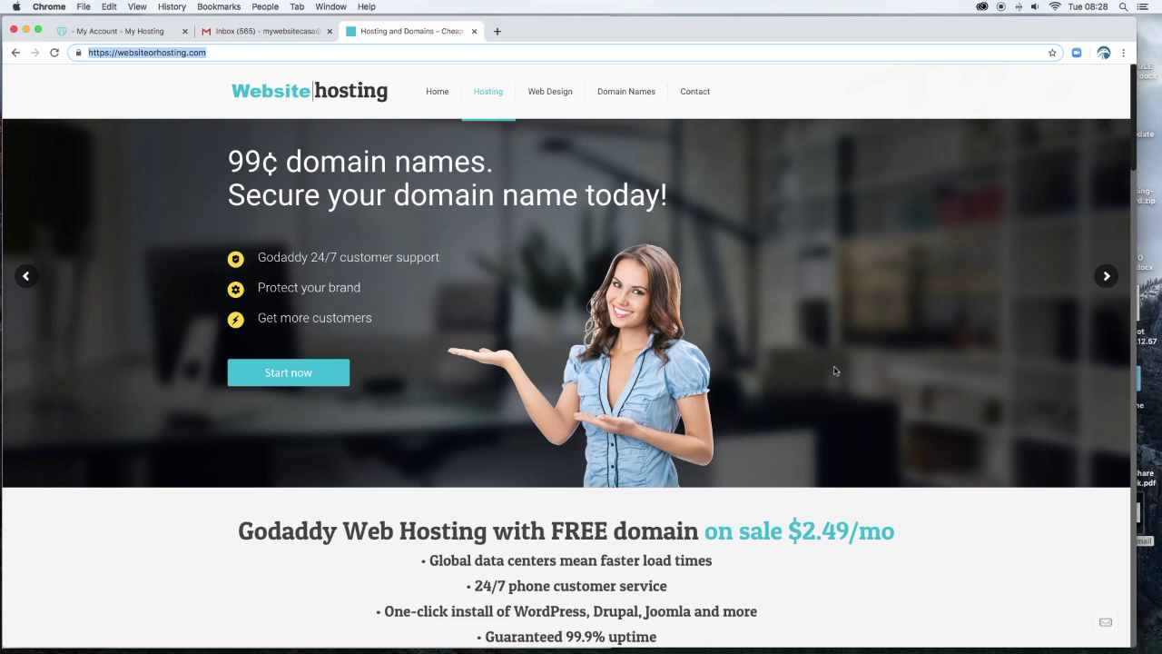
Zoom in and scroll down to the hosting plan cards.
scroll(787, 391, "down", 5)
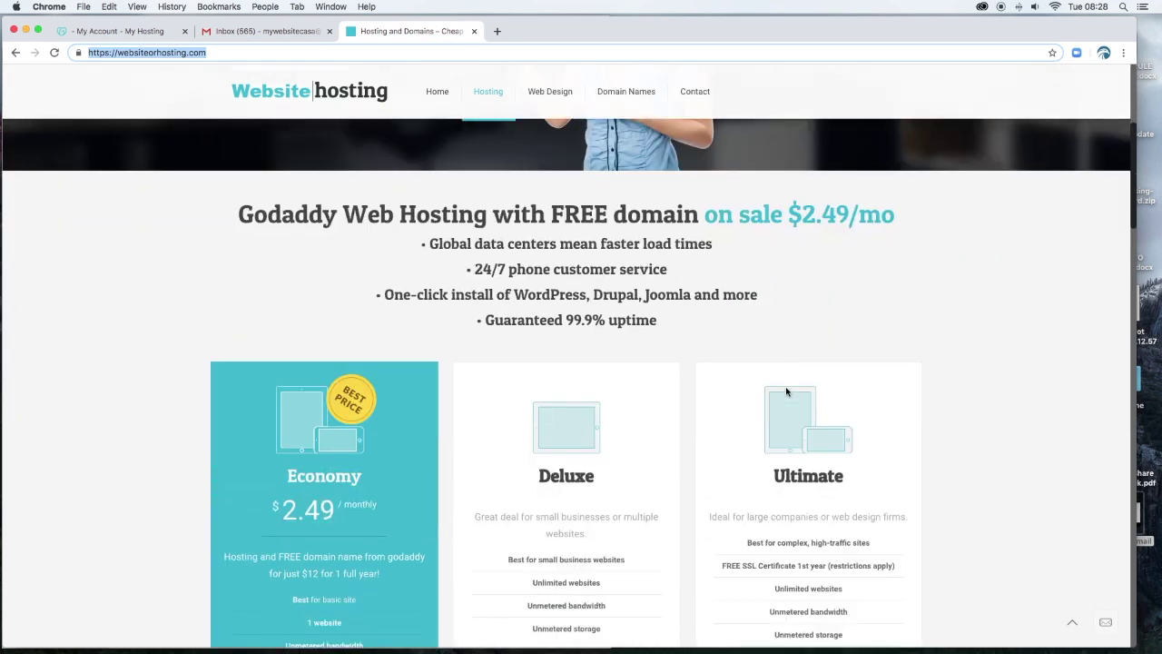
scroll(787, 391, "down", 3)
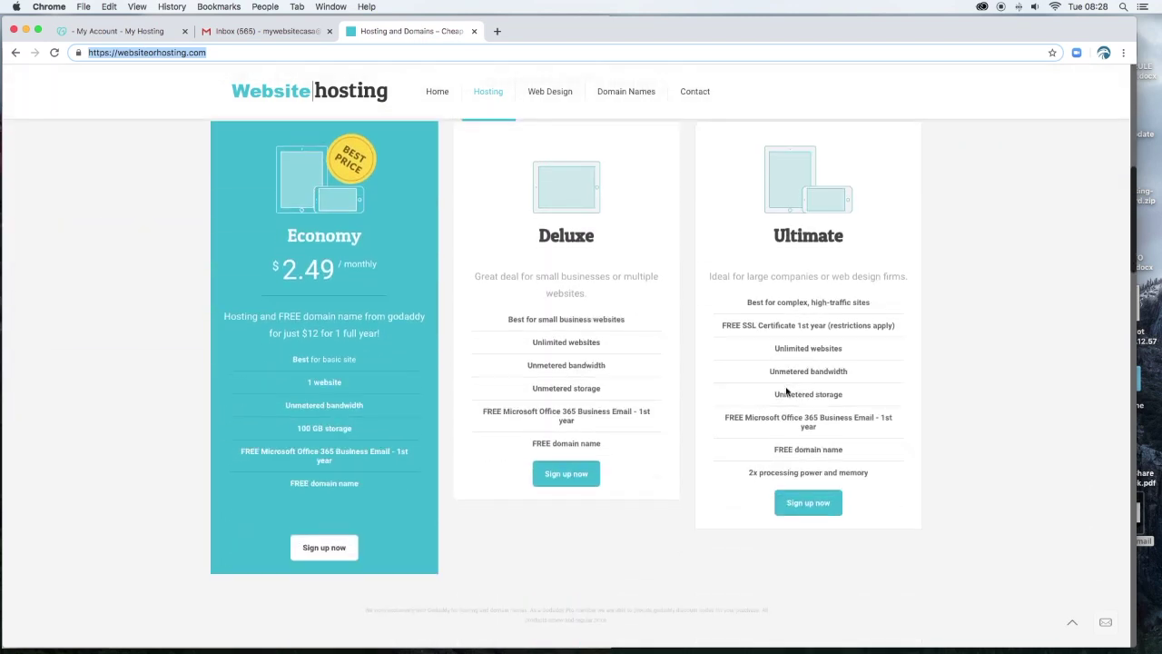
scroll(788, 391, "up", 8)
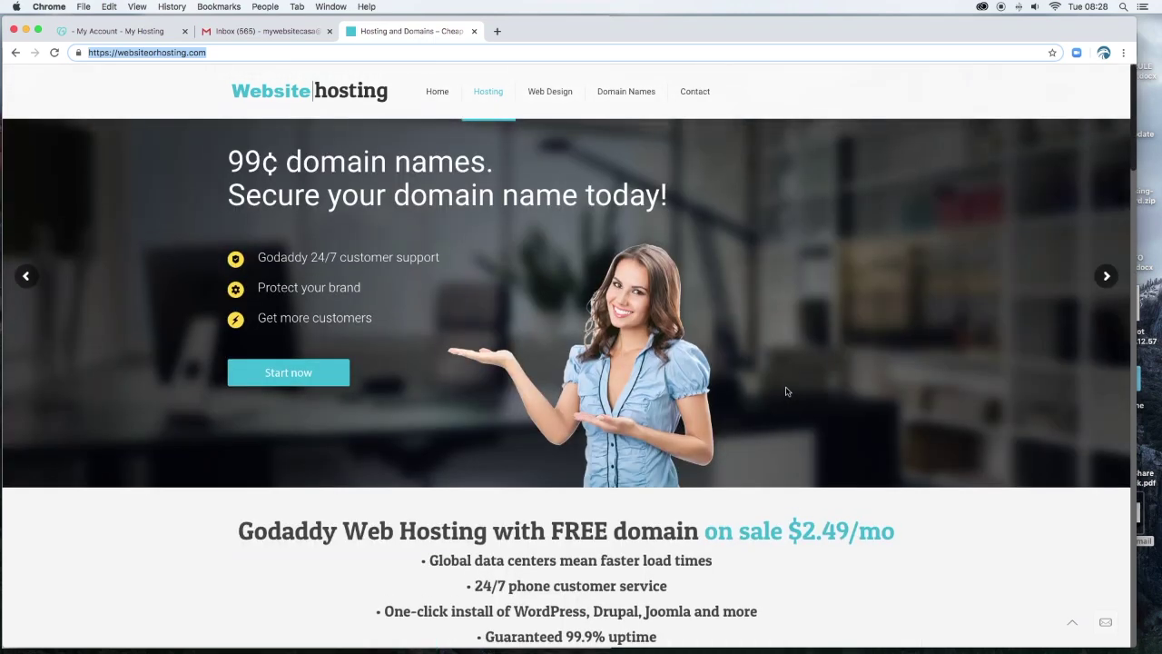
scroll(787, 392, "down", 8)
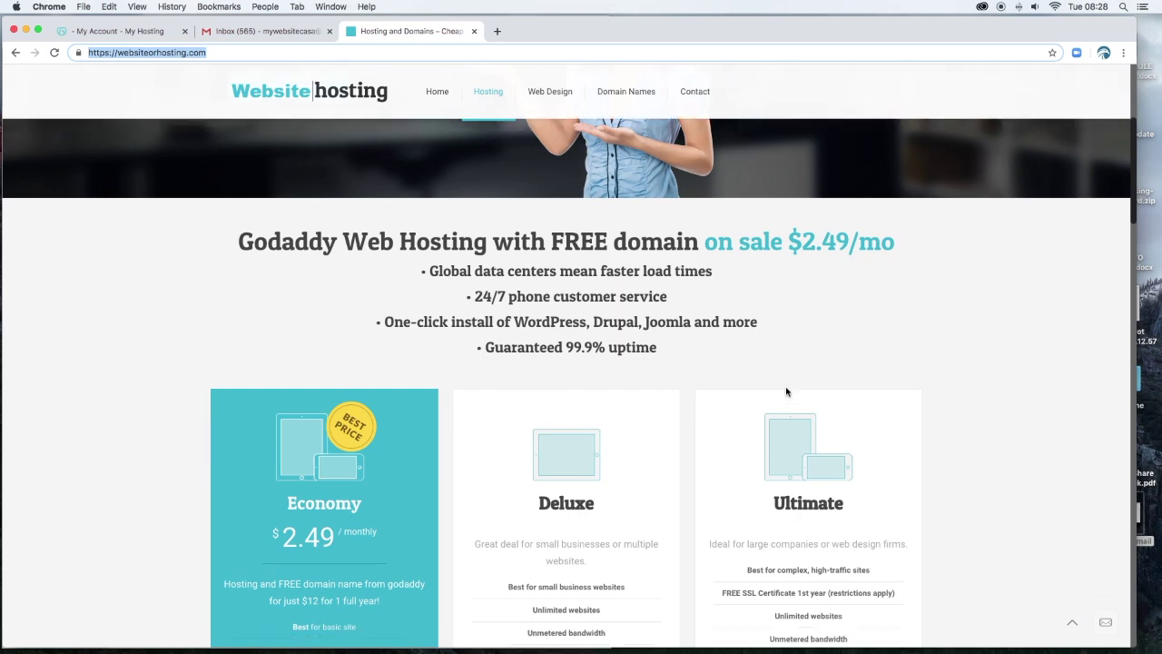
scroll(786, 392, "down", 1)
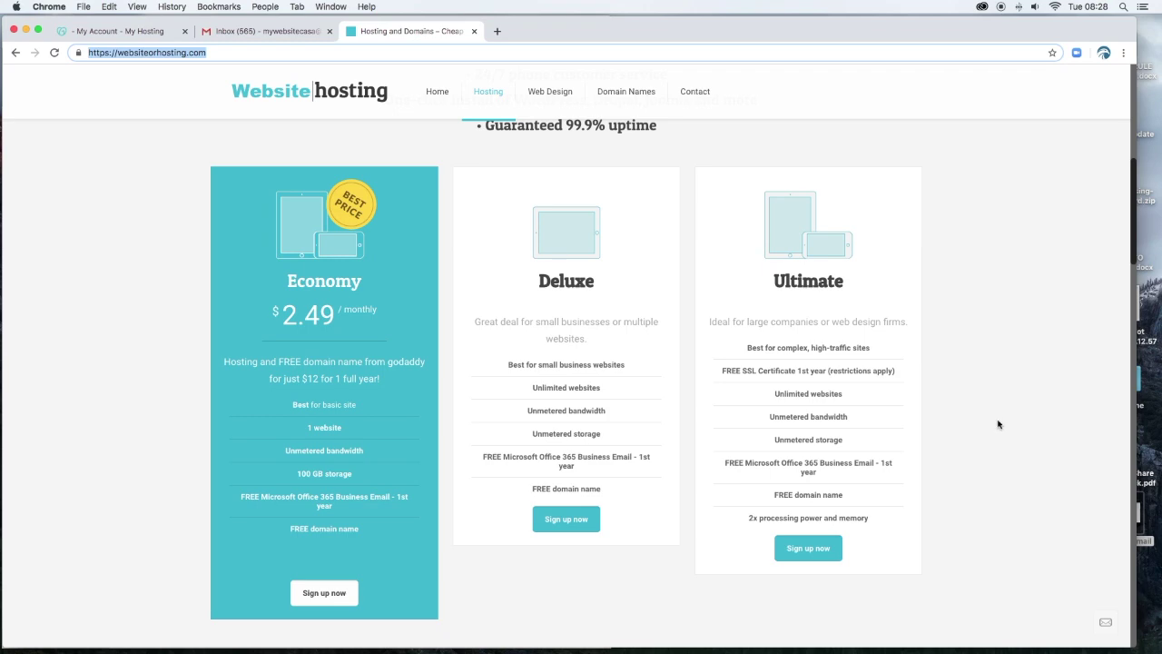
scroll(998, 425, "up", 9)
scroll(998, 424, "down", 4)
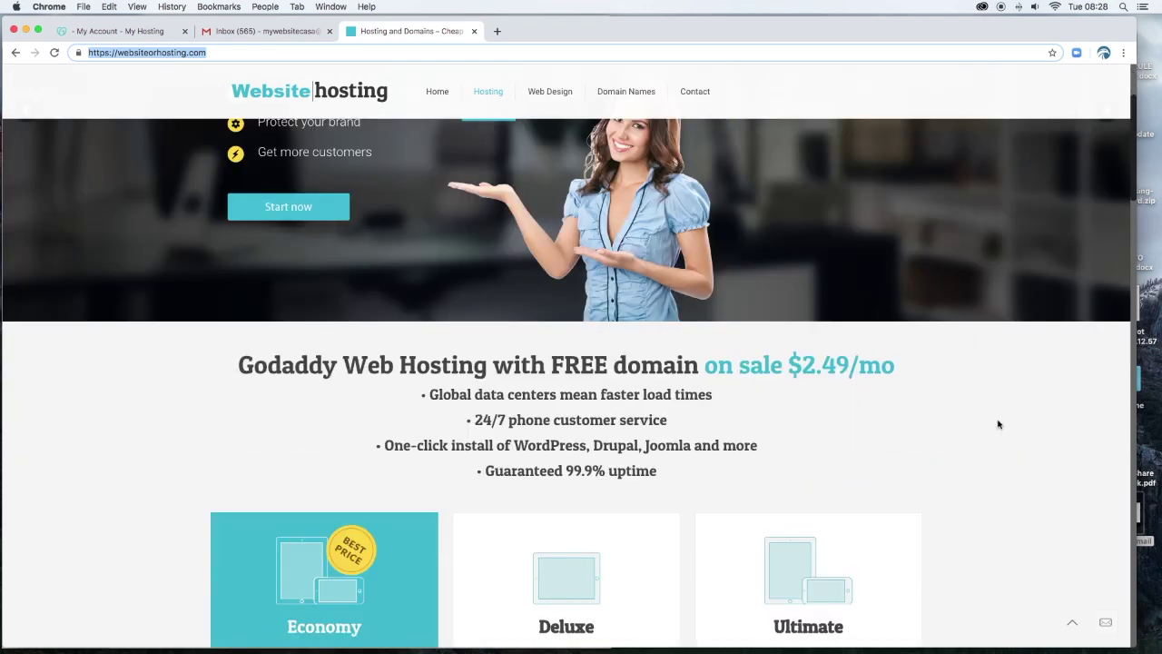
scroll(998, 424, "down", 10)
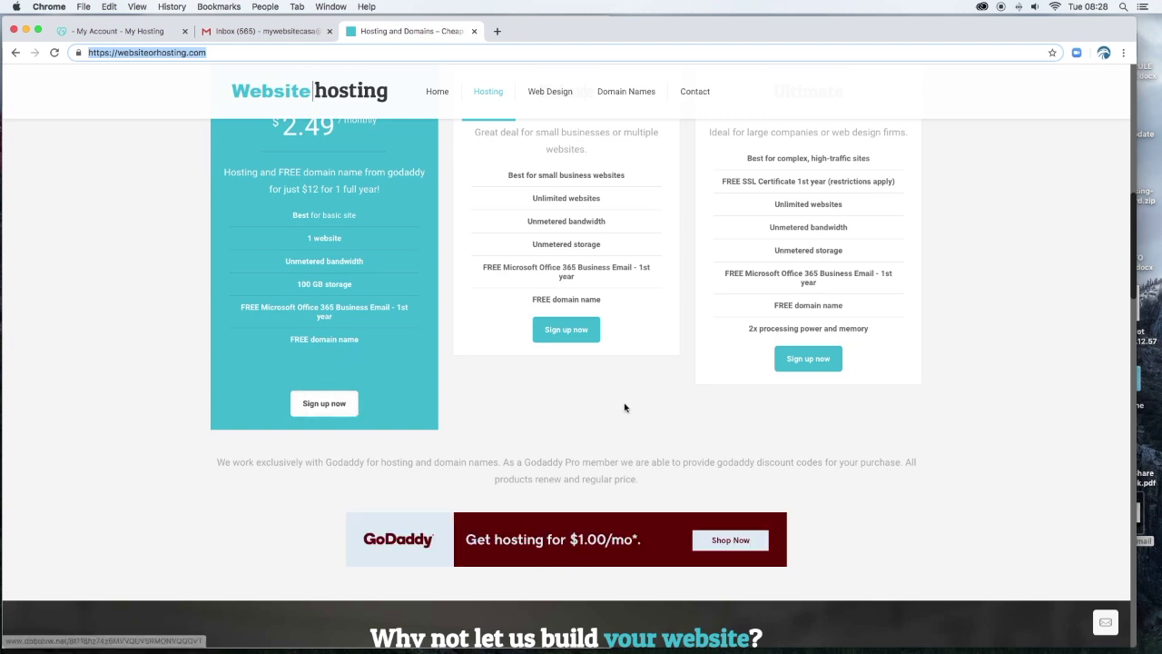
scroll(625, 407, "down", 5)
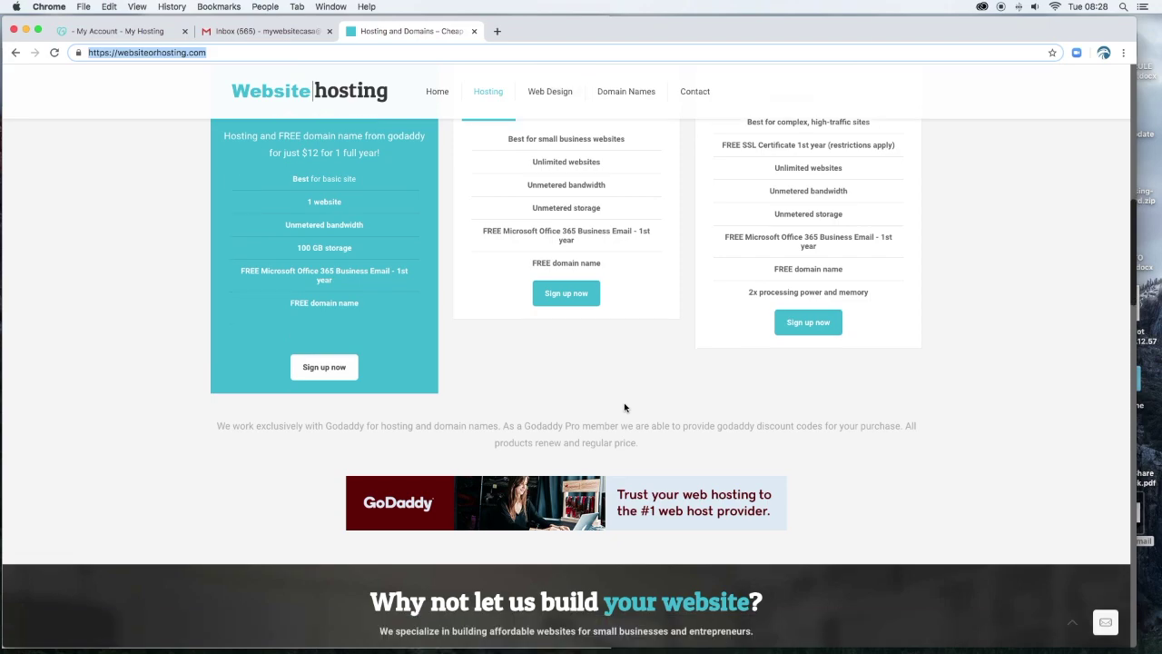
scroll(624, 403, "down", 6)
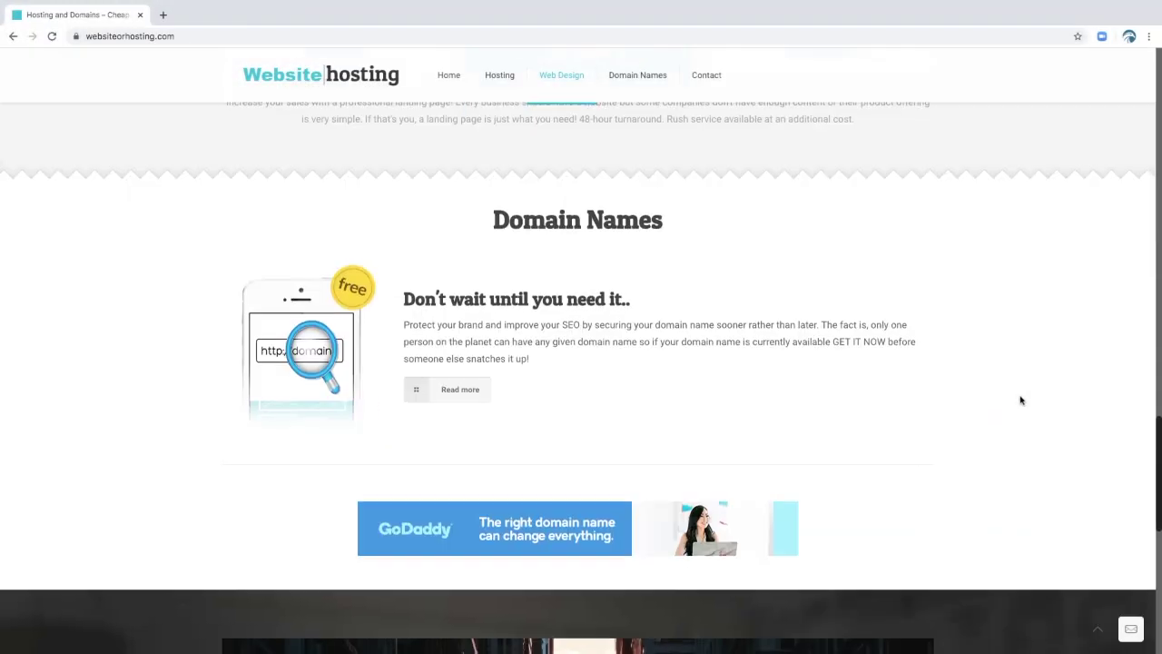
key("ctrl+plus")
key("ctrl+plus")
scroll(582, 400, "down", 3)
left_click(546, 395)
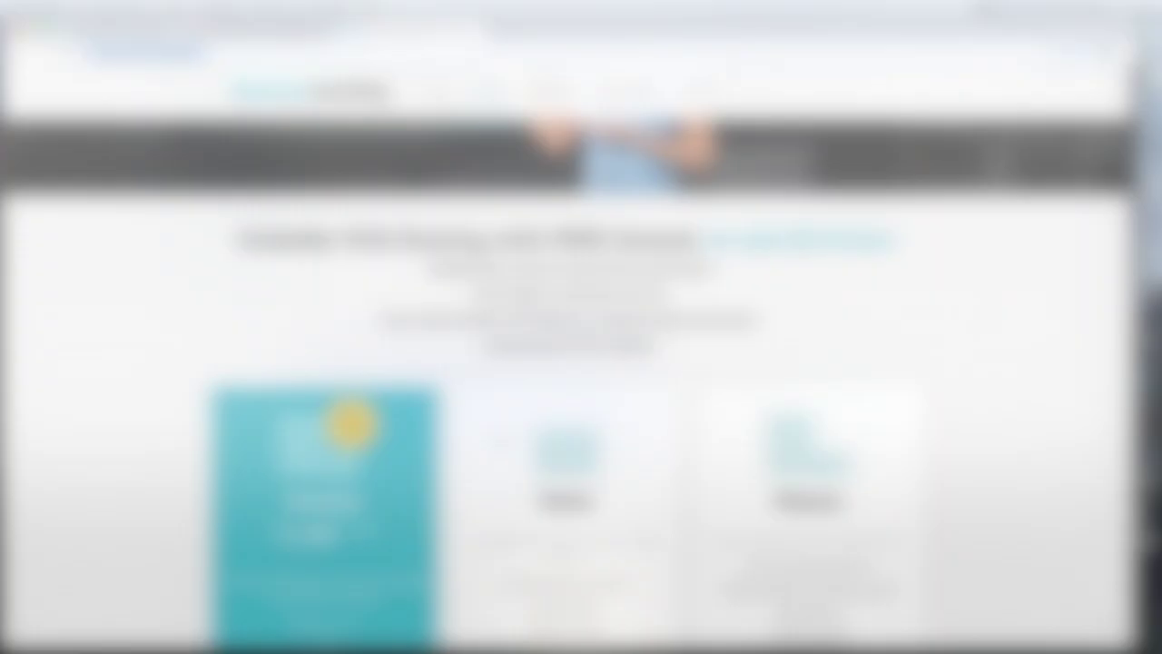
scroll(500, 441, "down", 3)
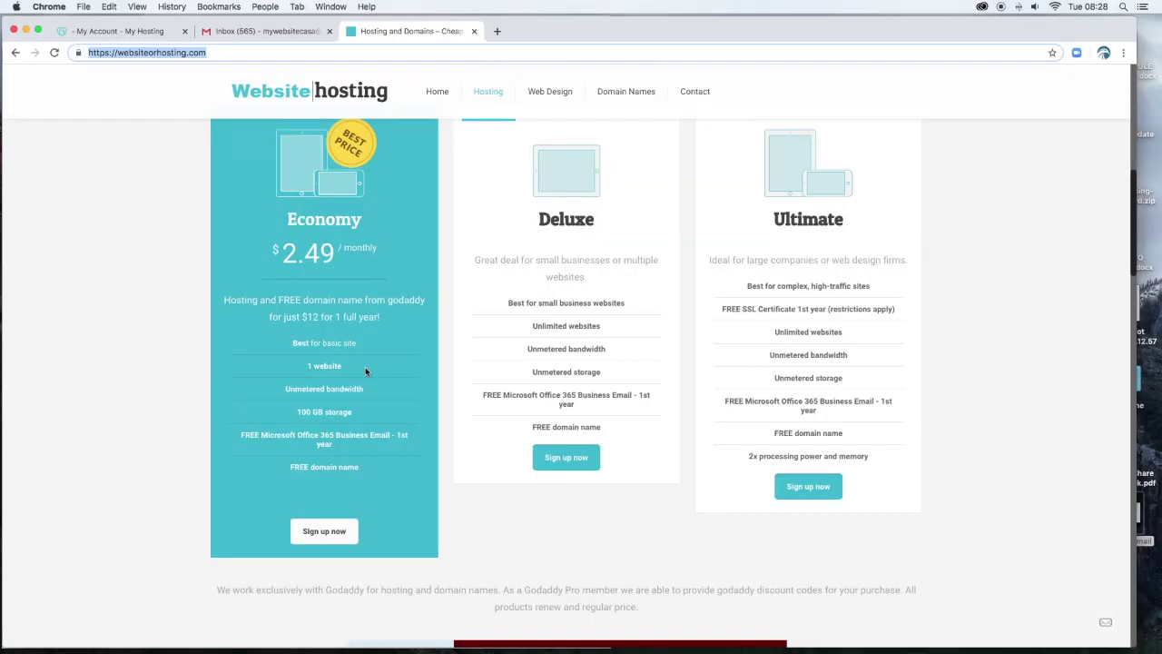
Highlight Economy's free Office 365 email perk, then sign up for the Economy plan.
left_click(357, 366)
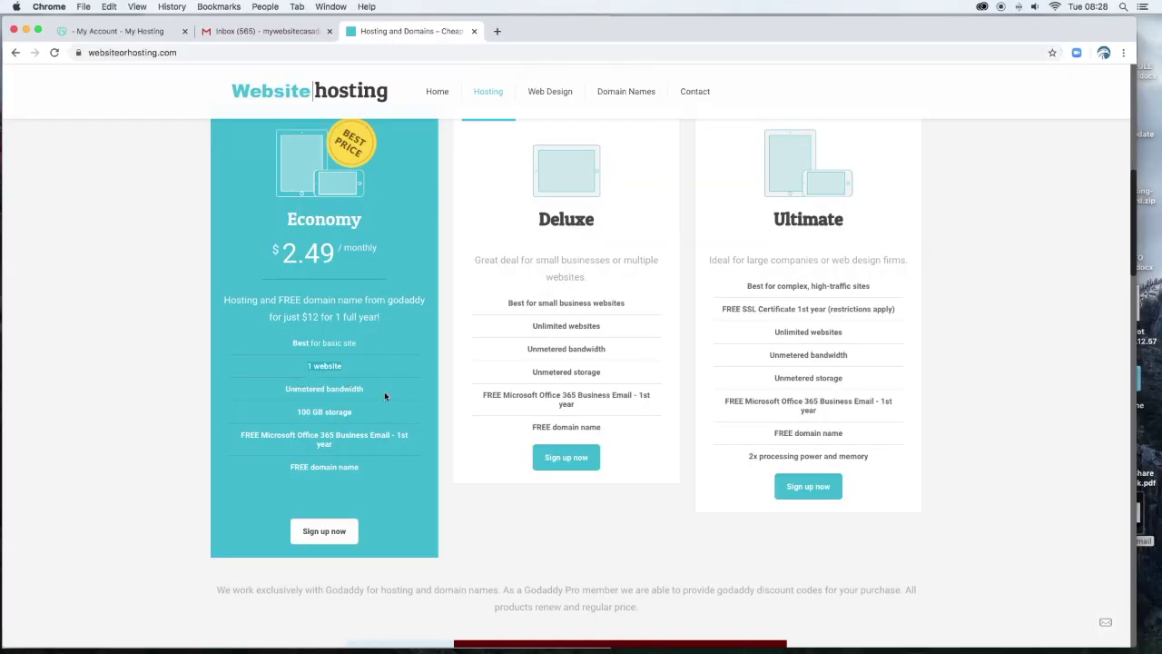
left_click(286, 388)
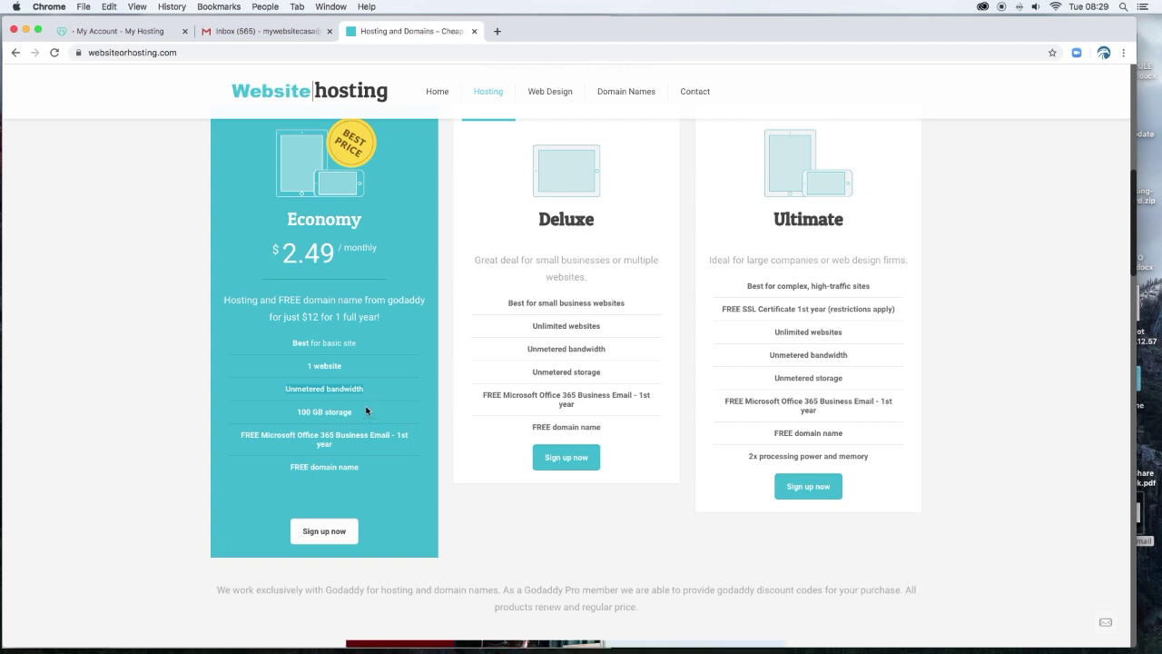
left_click_drag(315, 446, 243, 434)
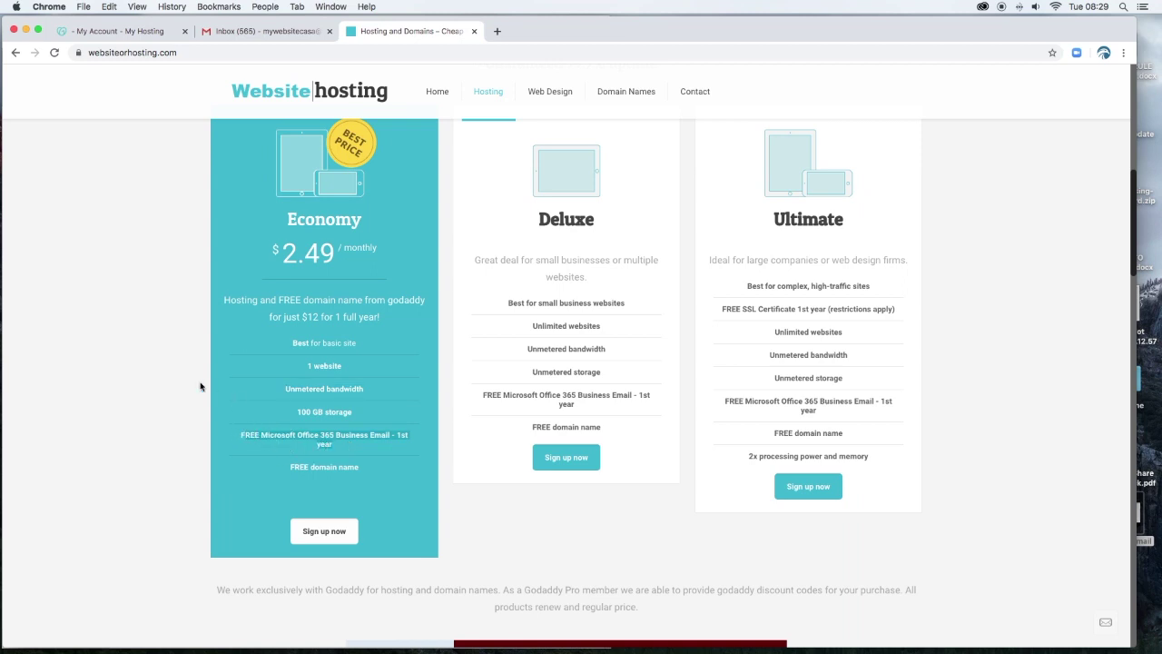
left_click(345, 445)
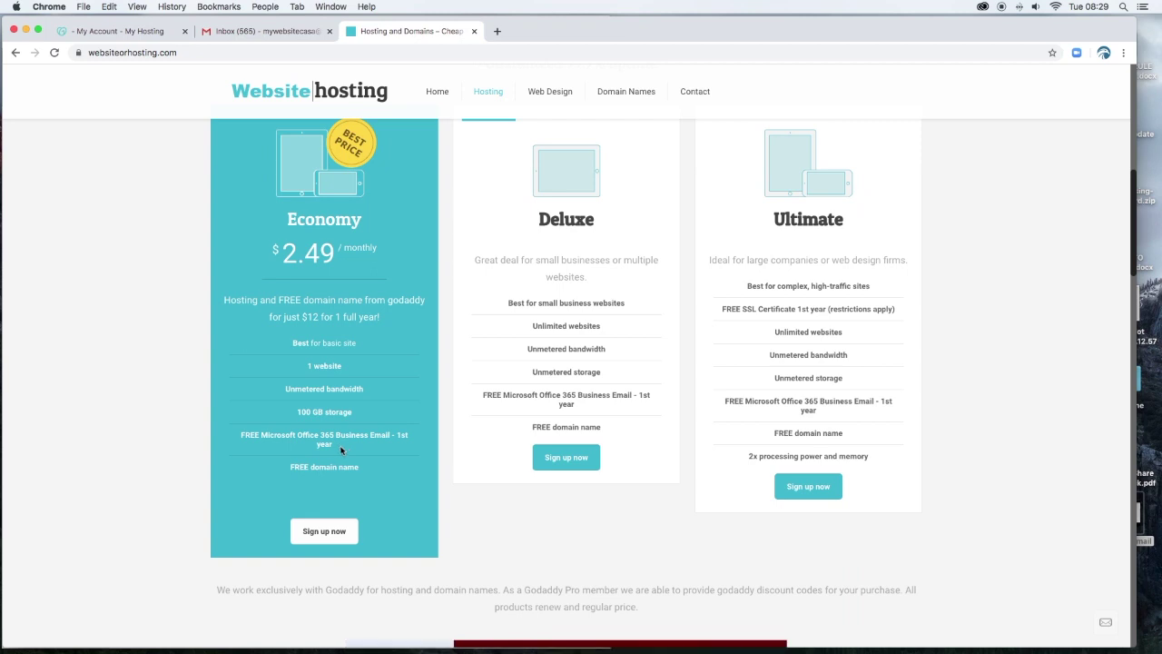
left_click(319, 539)
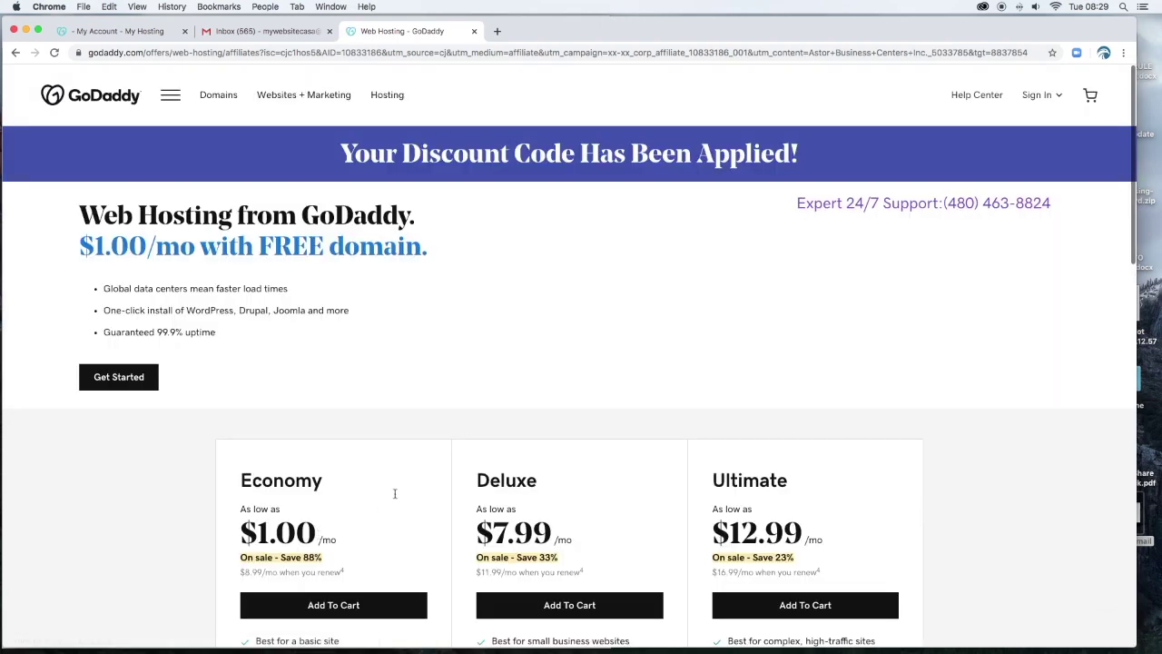
Add the discounted $1.00/mo Economy hosting plan to the cart.
scroll(395, 494, "down", 5)
scroll(395, 497, "down", 2)
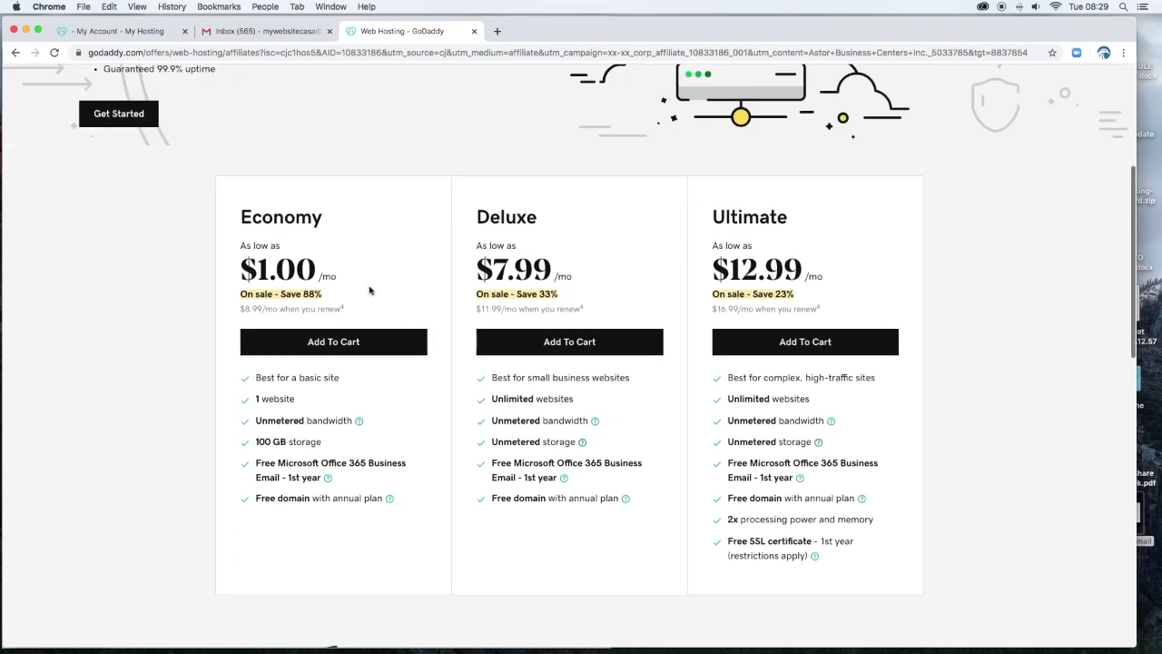
left_click(324, 343)
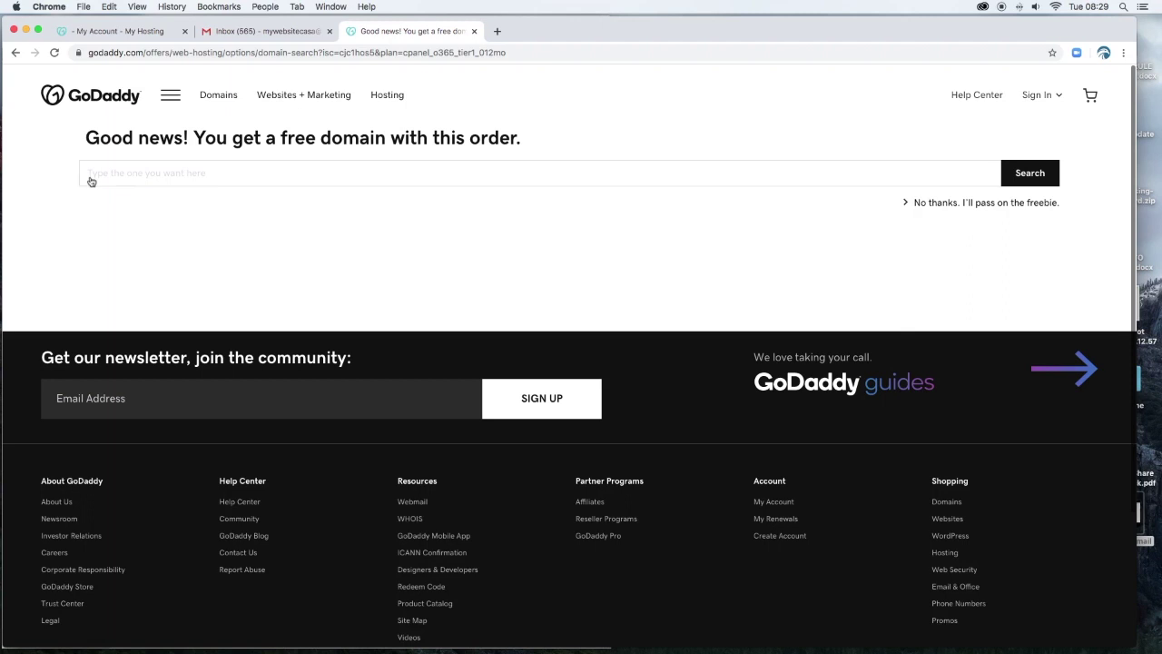
Search for blankcasa.com and select it as the free domain.
left_click(105, 233)
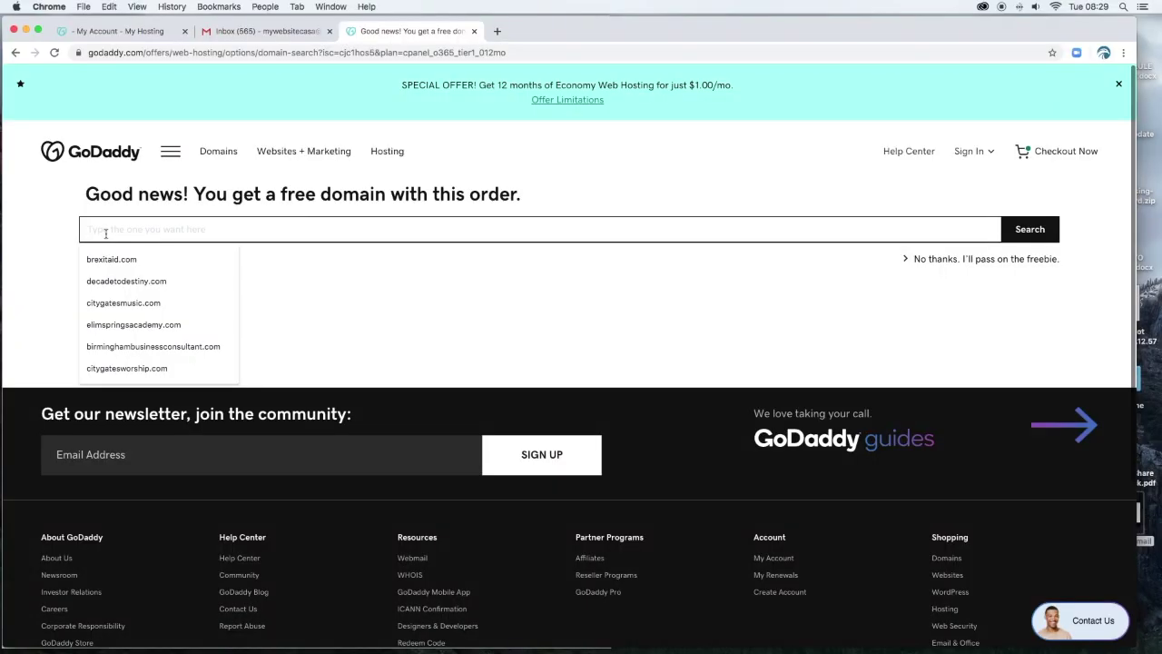
type("blankcasa.com")
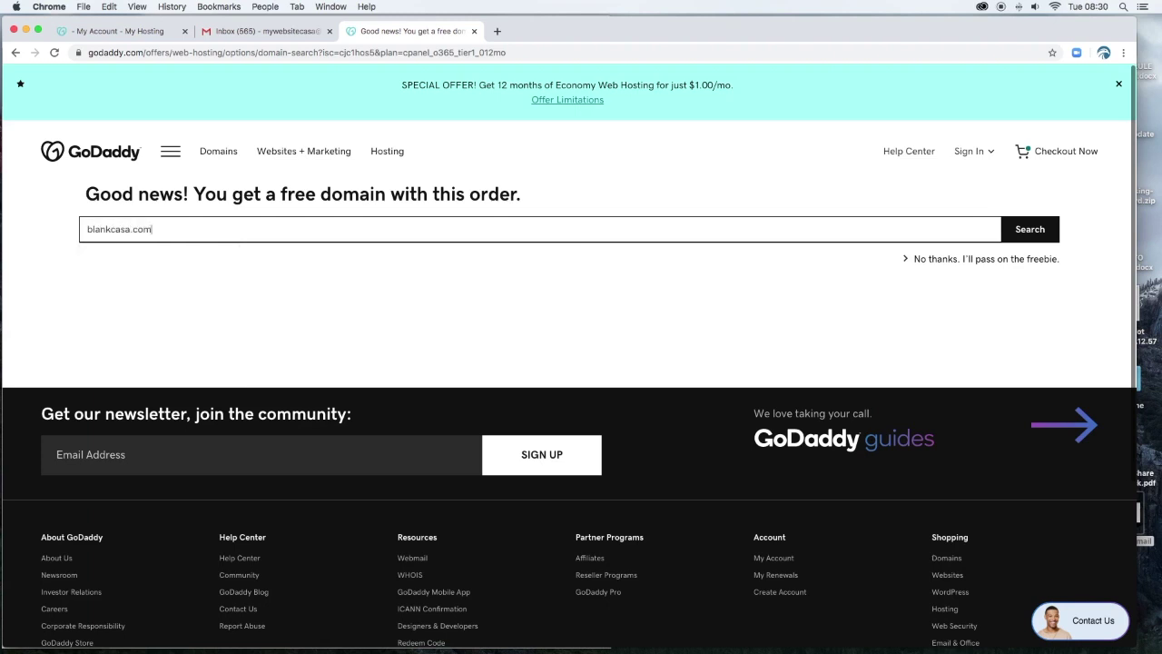
left_click_drag(161, 232, 132, 229)
left_click(200, 275)
left_click_drag(228, 229, 130, 229)
left_click(1030, 229)
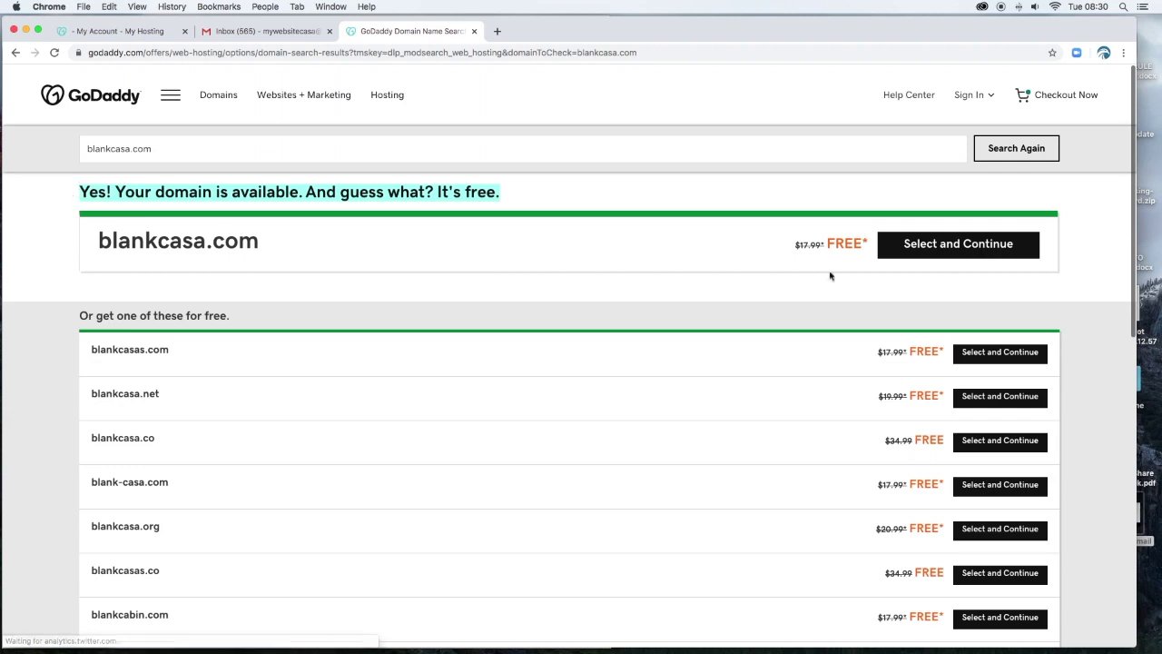
left_click(953, 244)
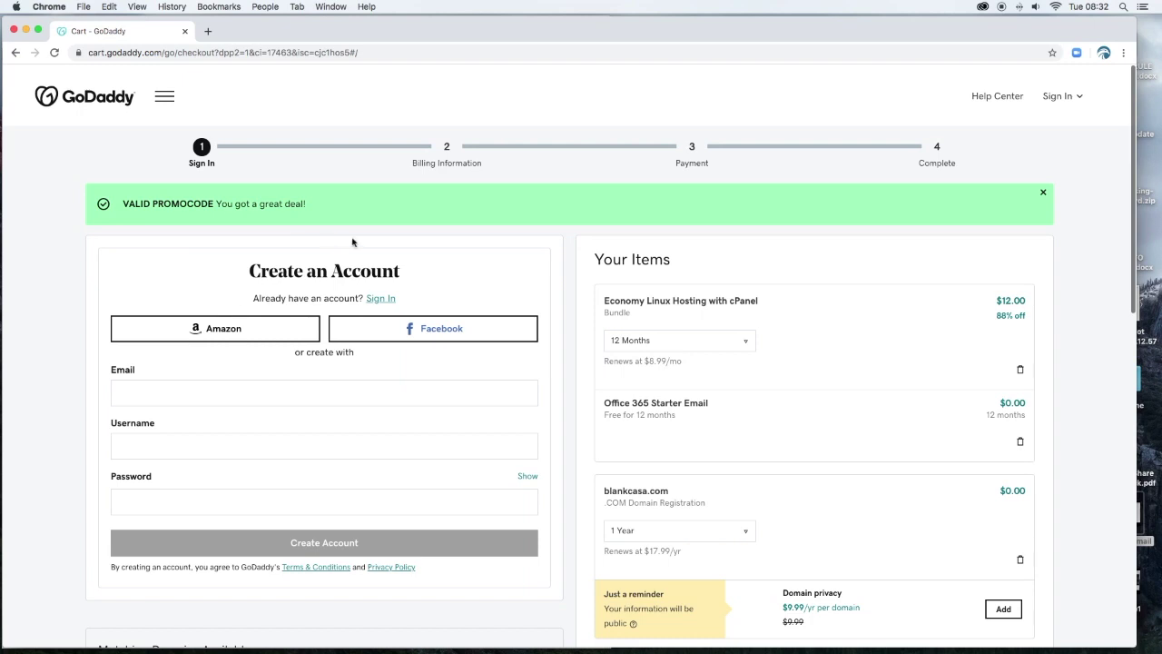
Point out the $14.62 order total and the Economy Linux Hosting with cPanel item.
scroll(960, 340, "down", 3)
scroll(961, 339, "down", 3)
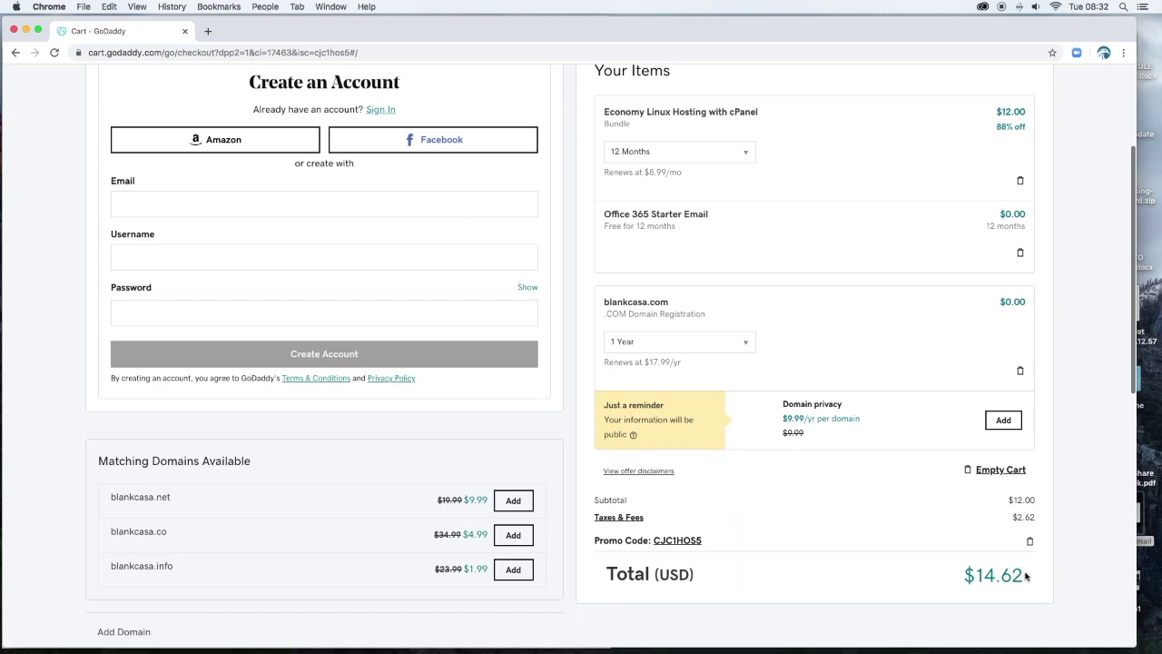
left_click_drag(1026, 576, 958, 575)
scroll(909, 487, "up", 1)
scroll(909, 487, "up", 2)
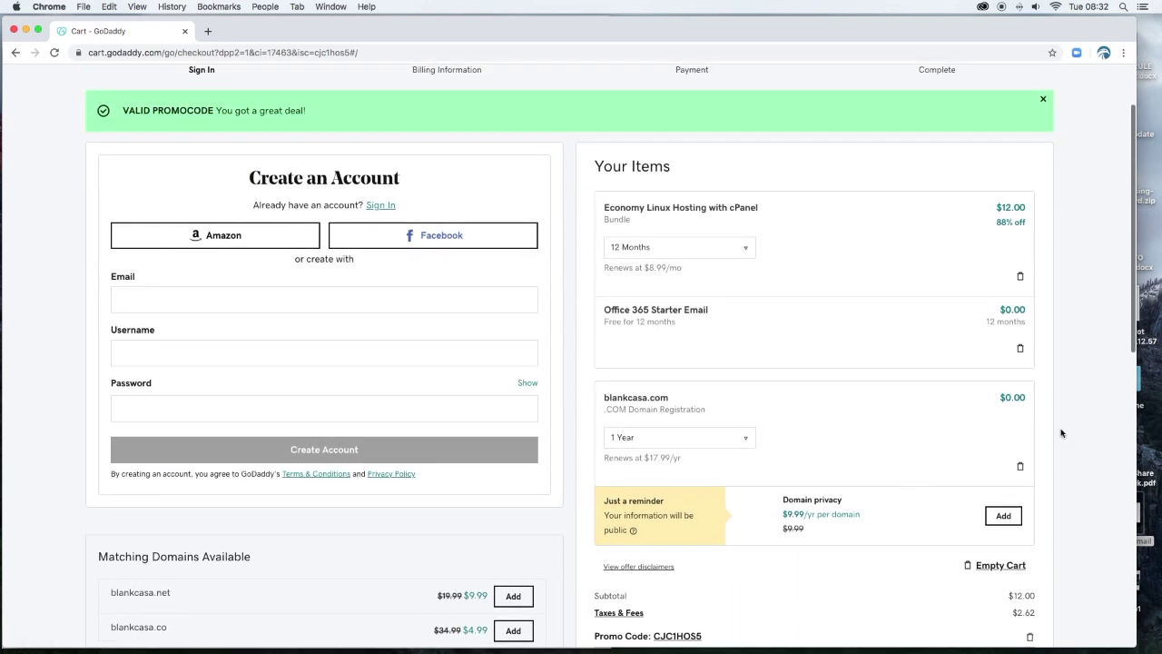
left_click_drag(769, 207, 637, 205)
left_click(772, 208)
triple_click(759, 207)
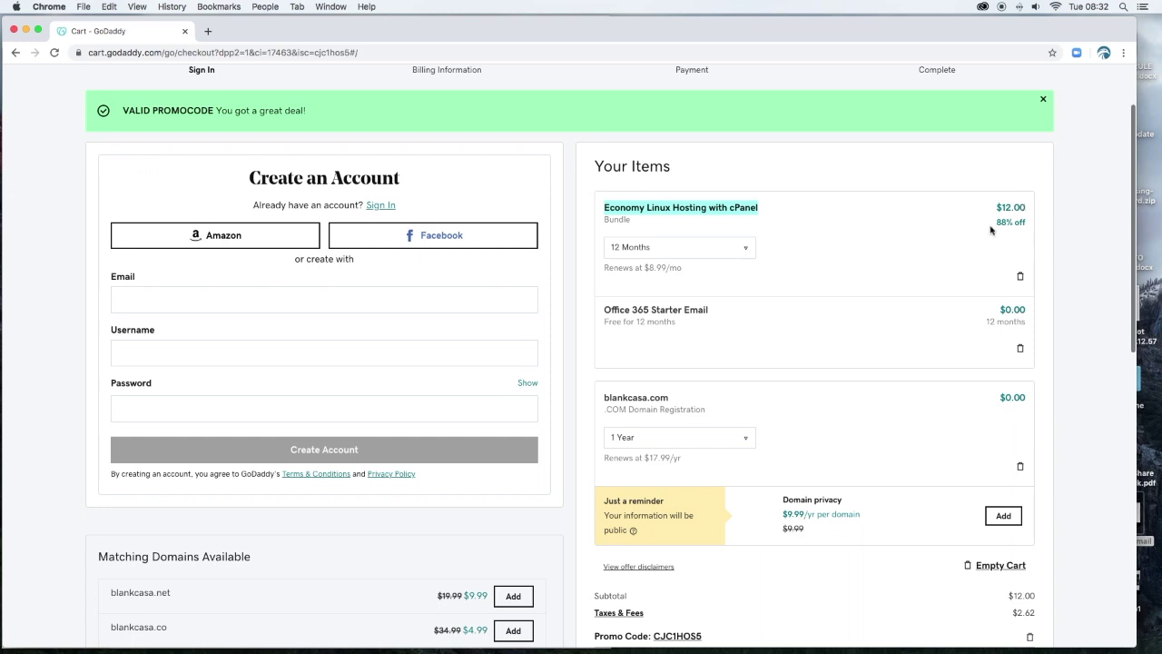
Highlight the free Office 365 Starter Email item in the cart.
scroll(806, 347, "down", 2)
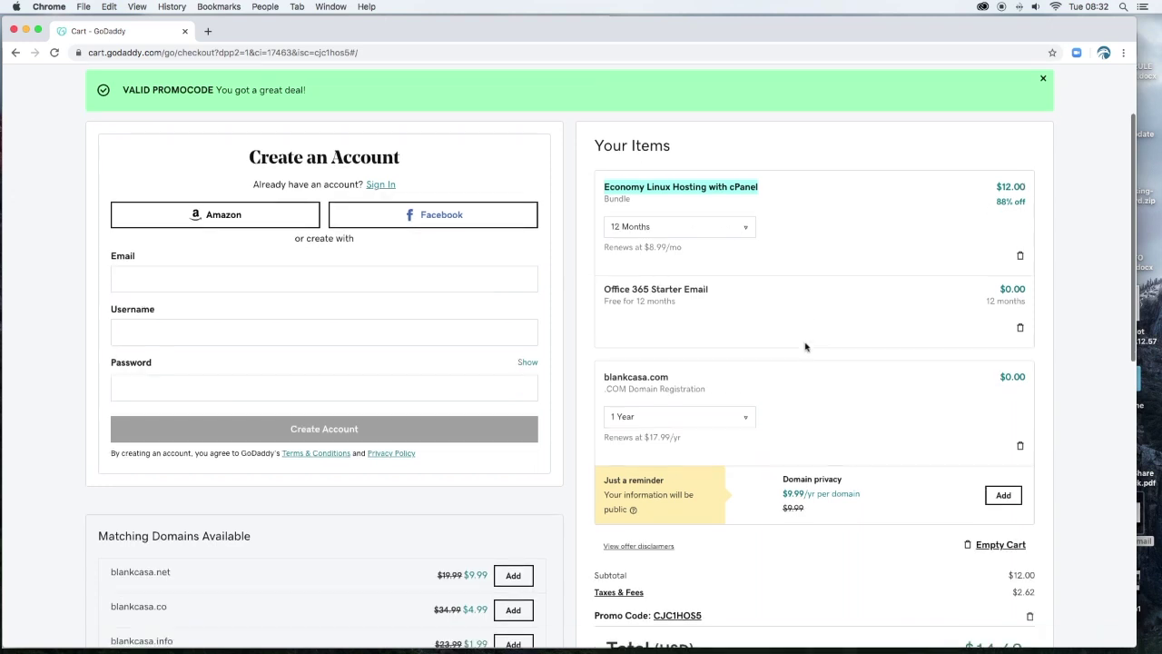
scroll(806, 347, "down", 3)
left_click(696, 242)
left_click(602, 232)
left_click_drag(603, 232, 657, 231)
left_click(695, 238)
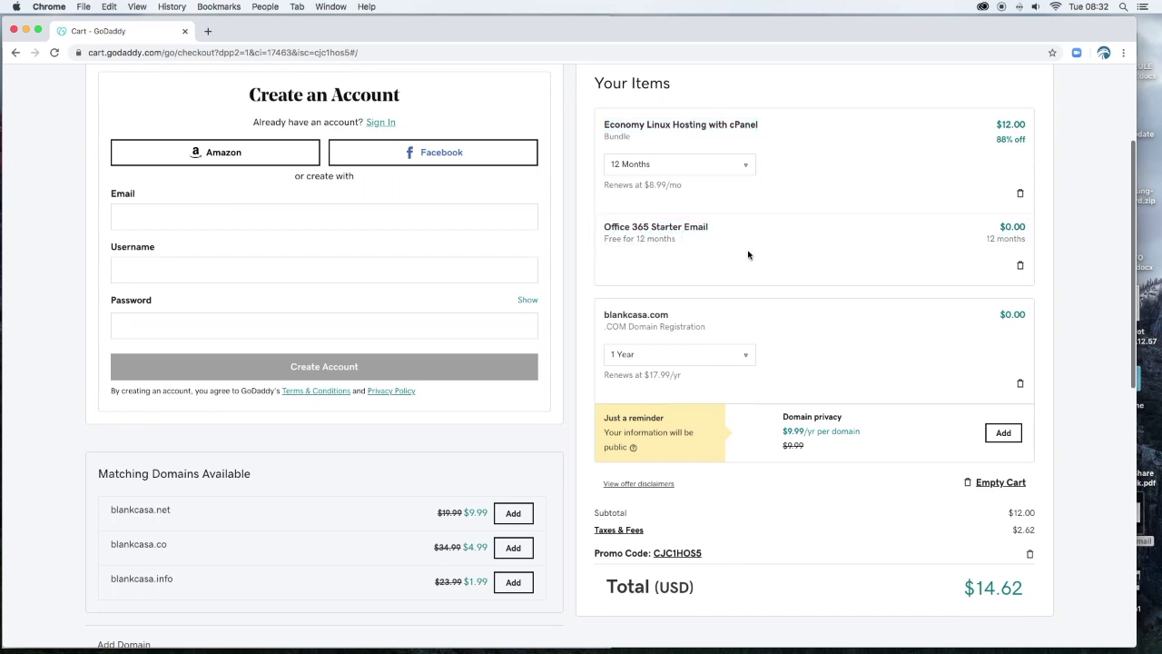
Highlight the Domain privacy offer in the cart.
scroll(812, 327, "down", 3)
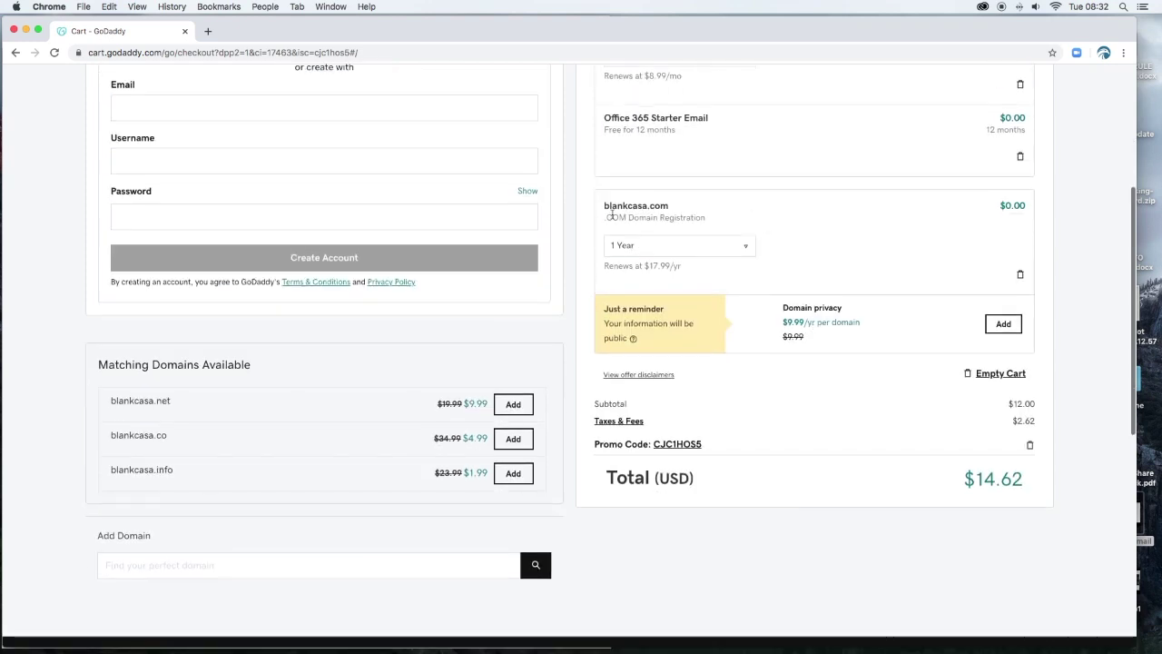
scroll(812, 252, "down", 2)
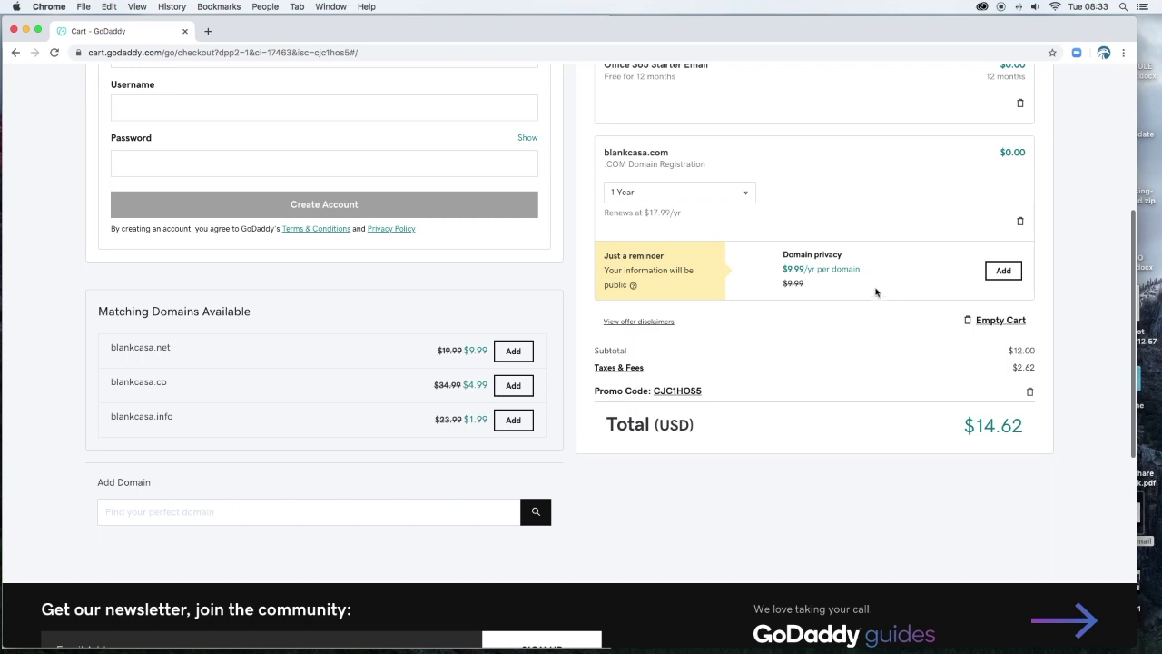
left_click_drag(808, 289, 781, 257)
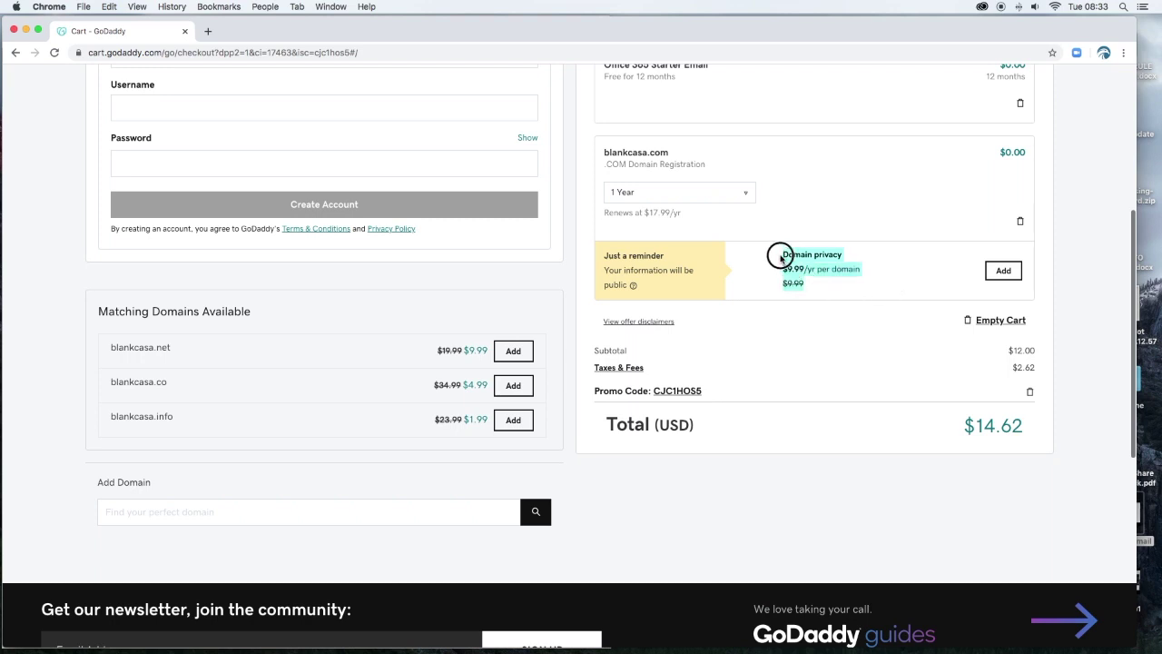
left_click(821, 293)
left_click_drag(821, 293, 758, 252)
scroll(880, 308, "up", 5)
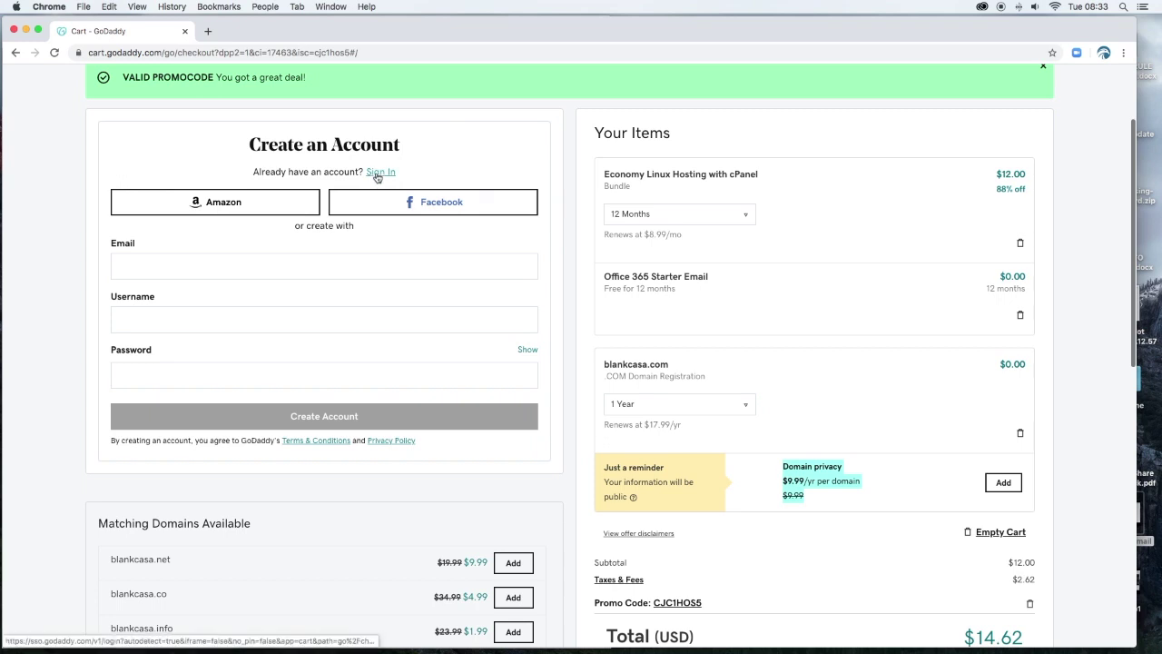
Fill Create an Account with the e-mail, a matching username and a Strong-rated password.
left_click(298, 265)
key("super+v")
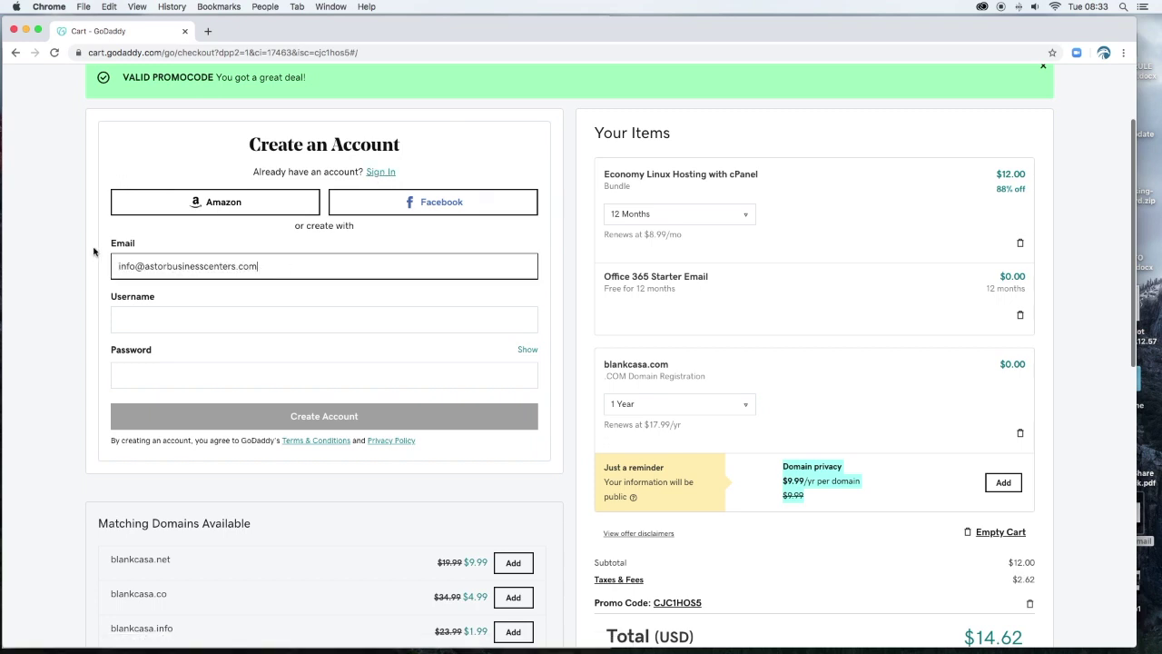
left_click(141, 322)
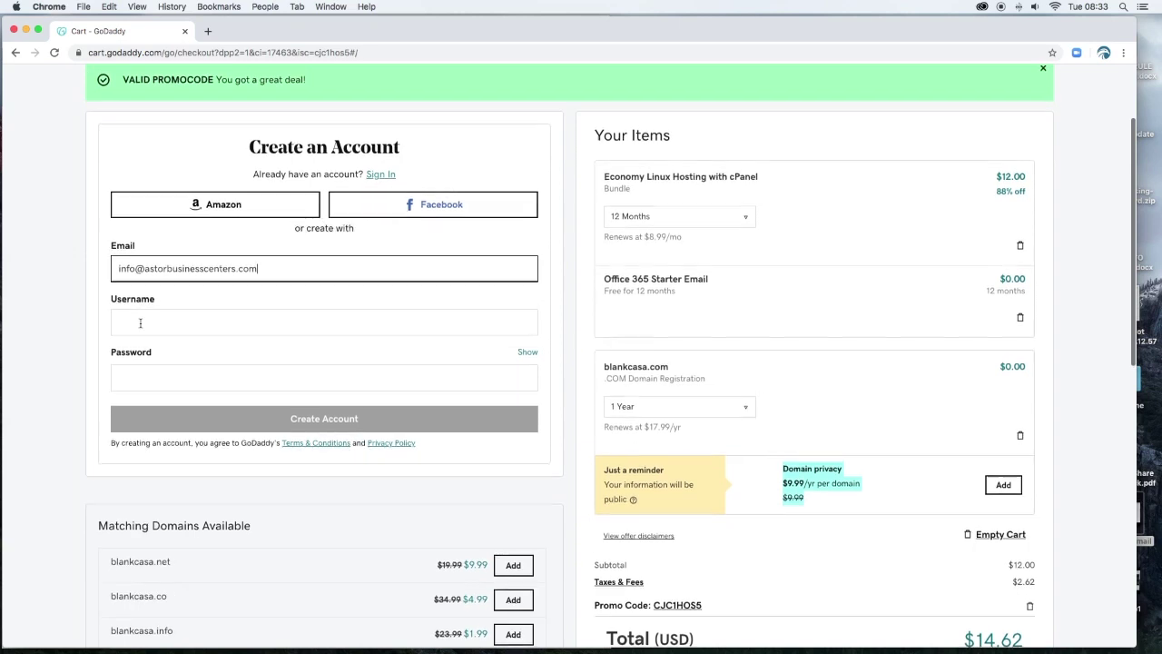
key("super+v")
left_click(67, 295)
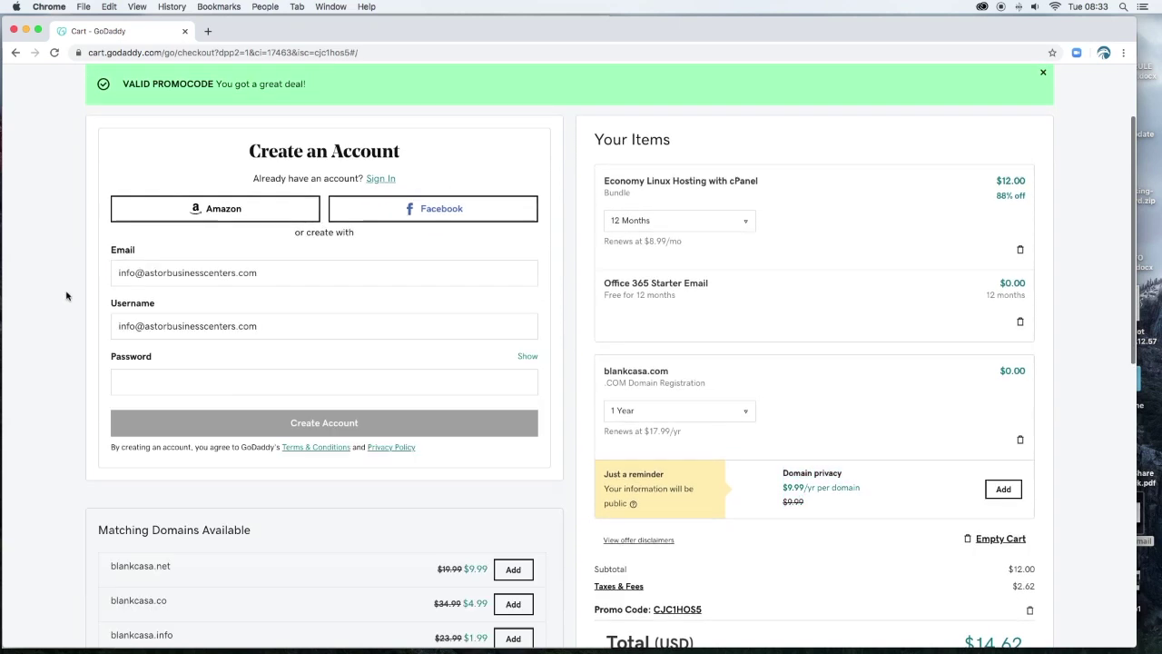
left_click(138, 386)
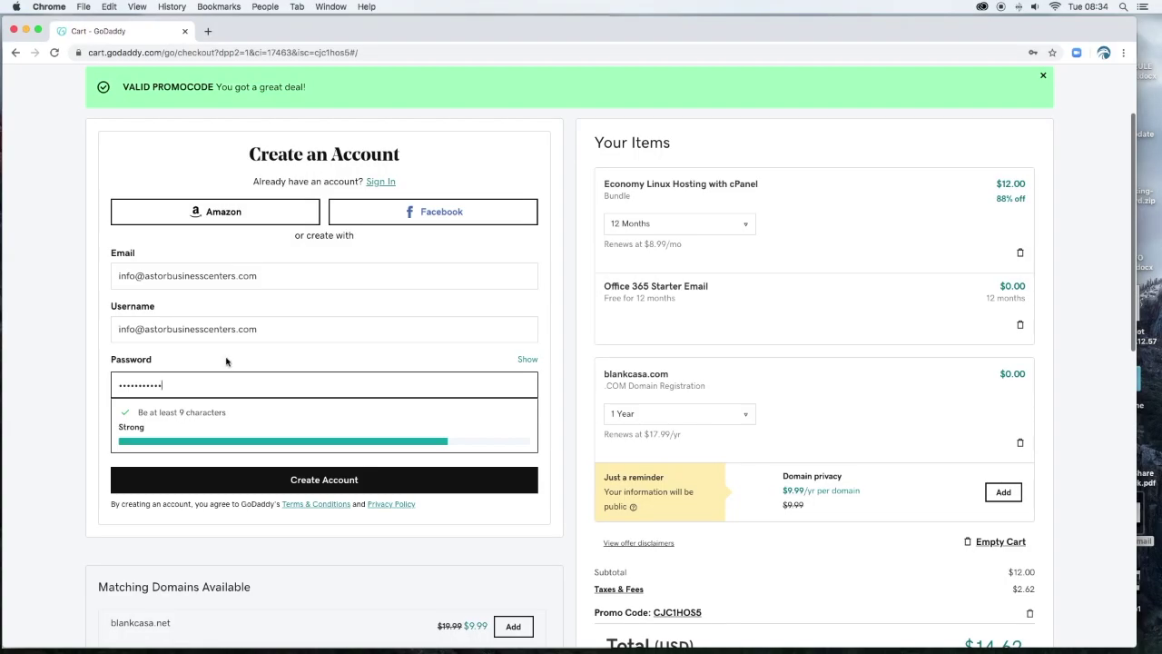
left_click(60, 354)
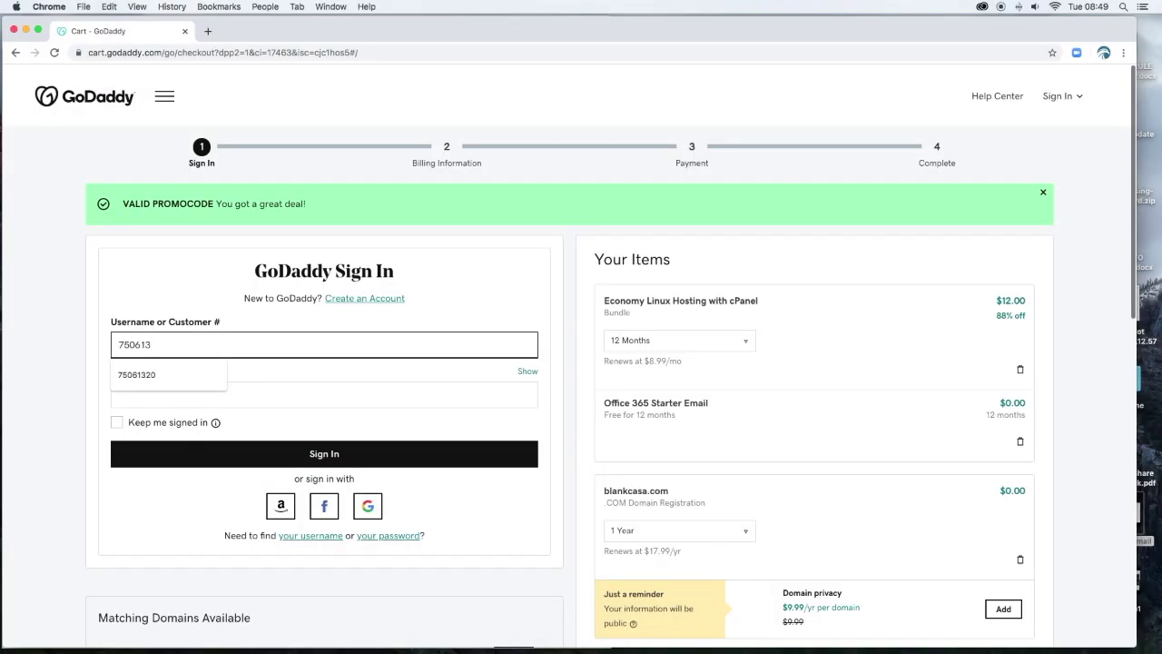
Sign in with the customer number and password, then save the billing information.
type("20")
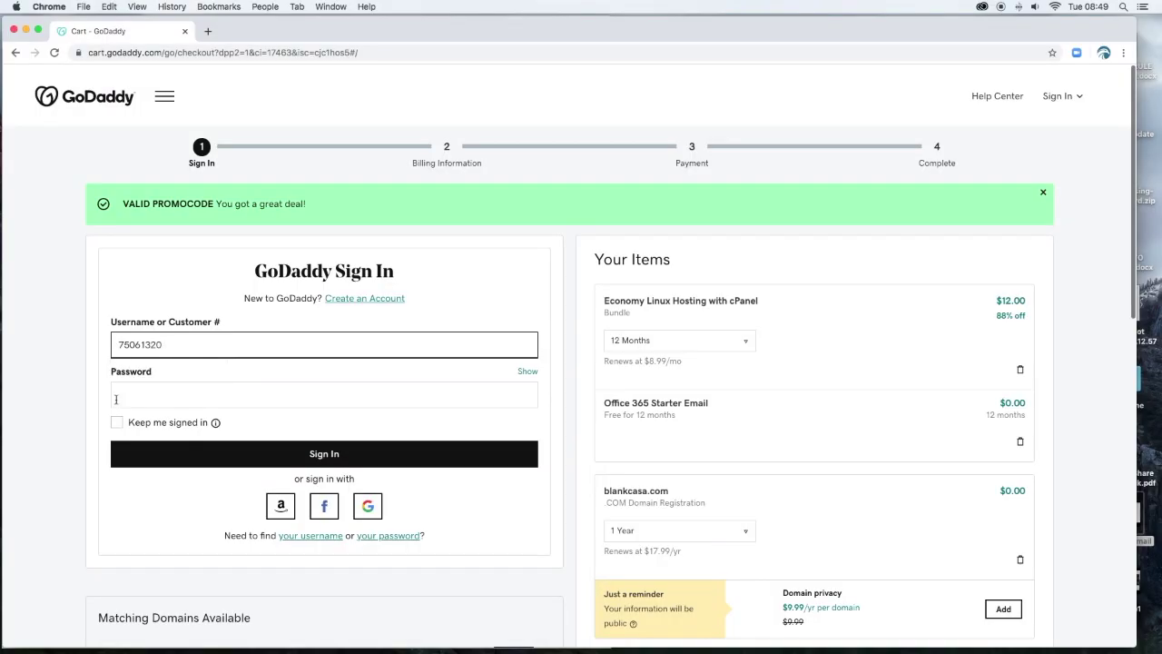
left_click(138, 395)
key("super+v")
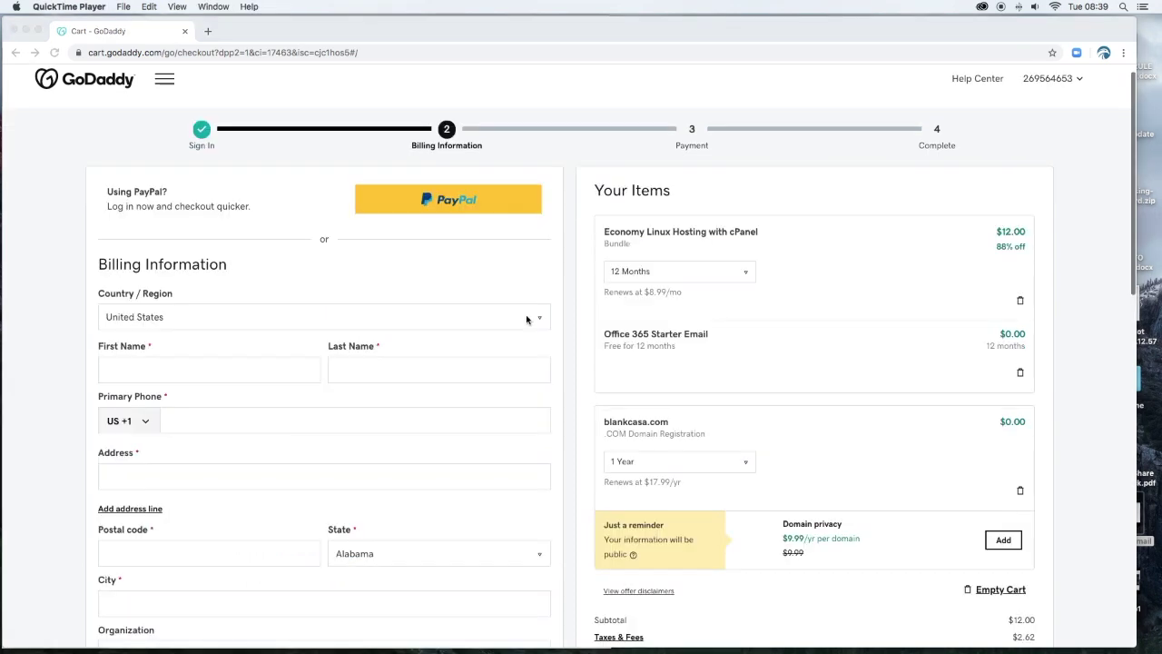
scroll(526, 318, "down", 3)
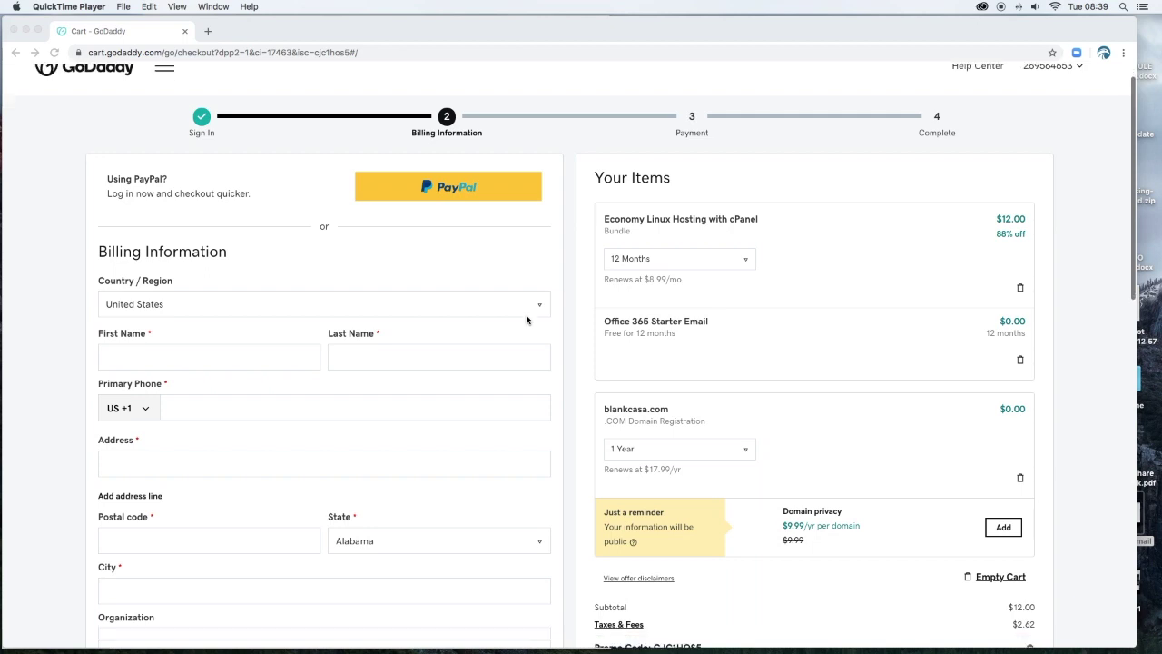
left_click(202, 421)
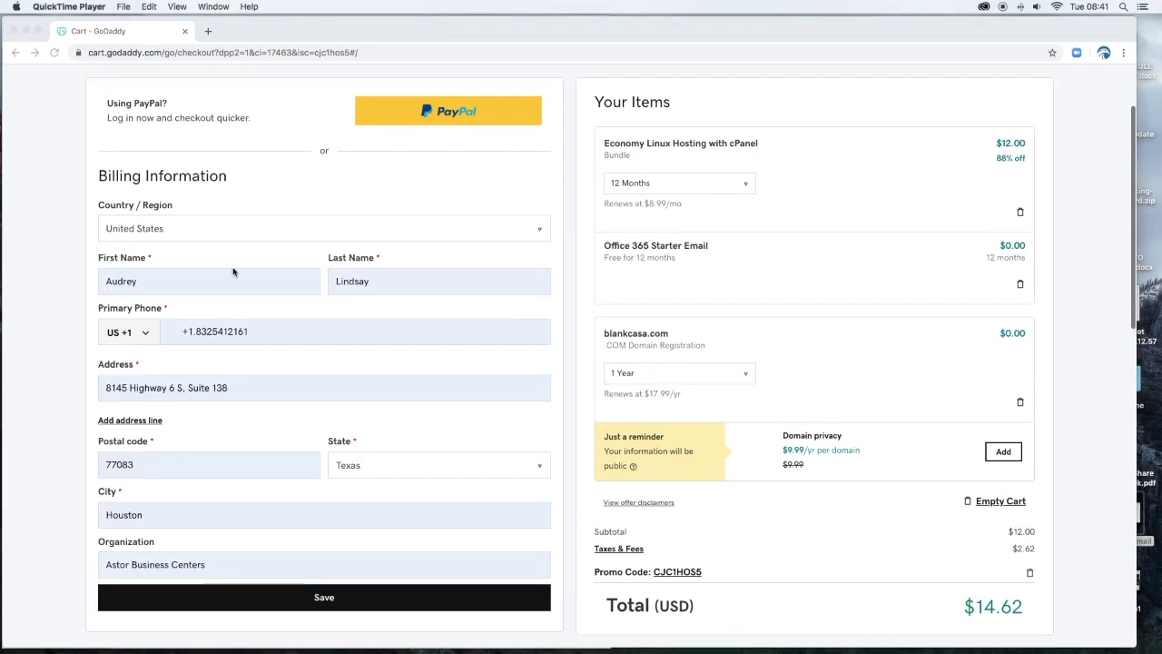
scroll(284, 345, "down", 2)
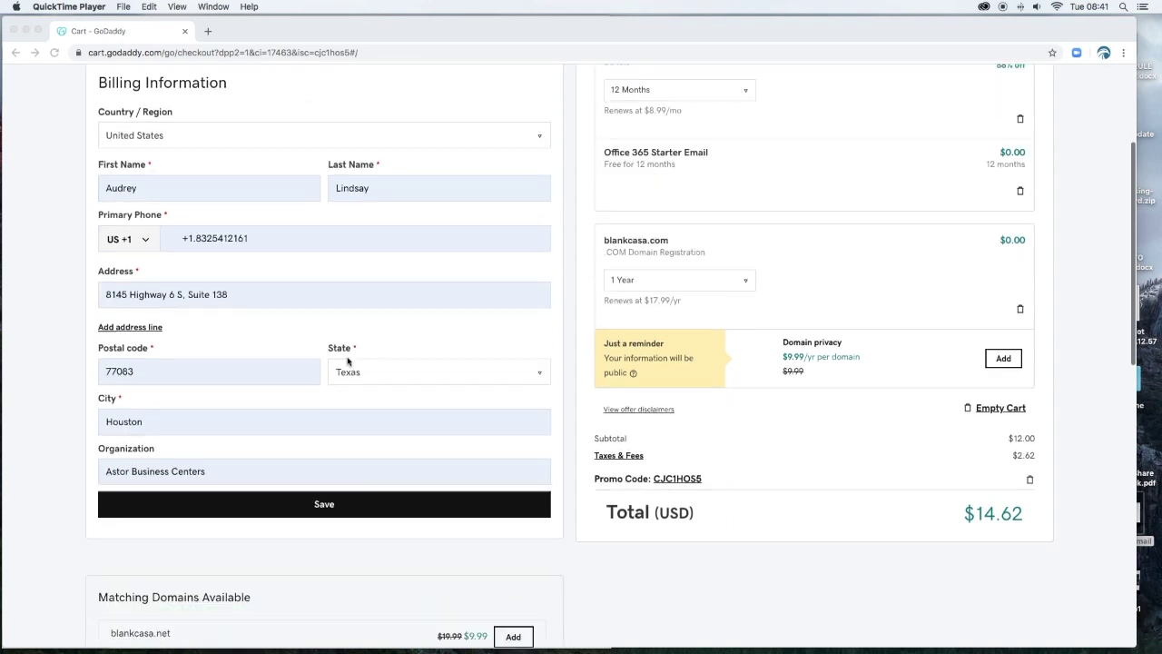
left_click(323, 504)
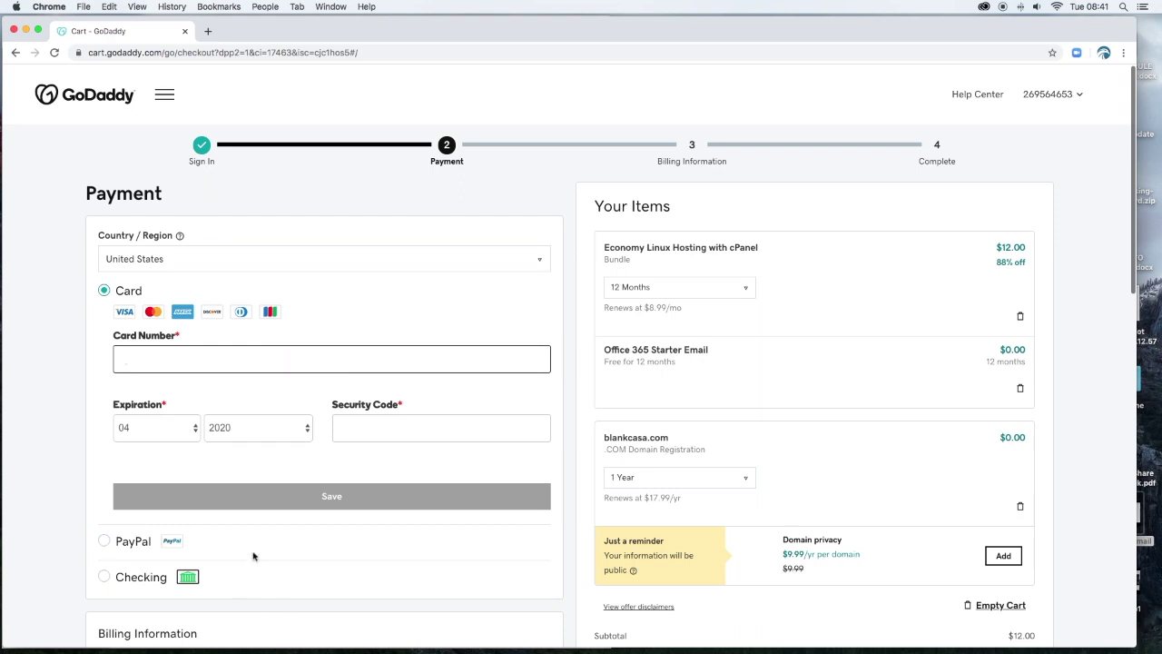
Scroll down the payment step to the $12.97 order total.
scroll(253, 556, "down", 3)
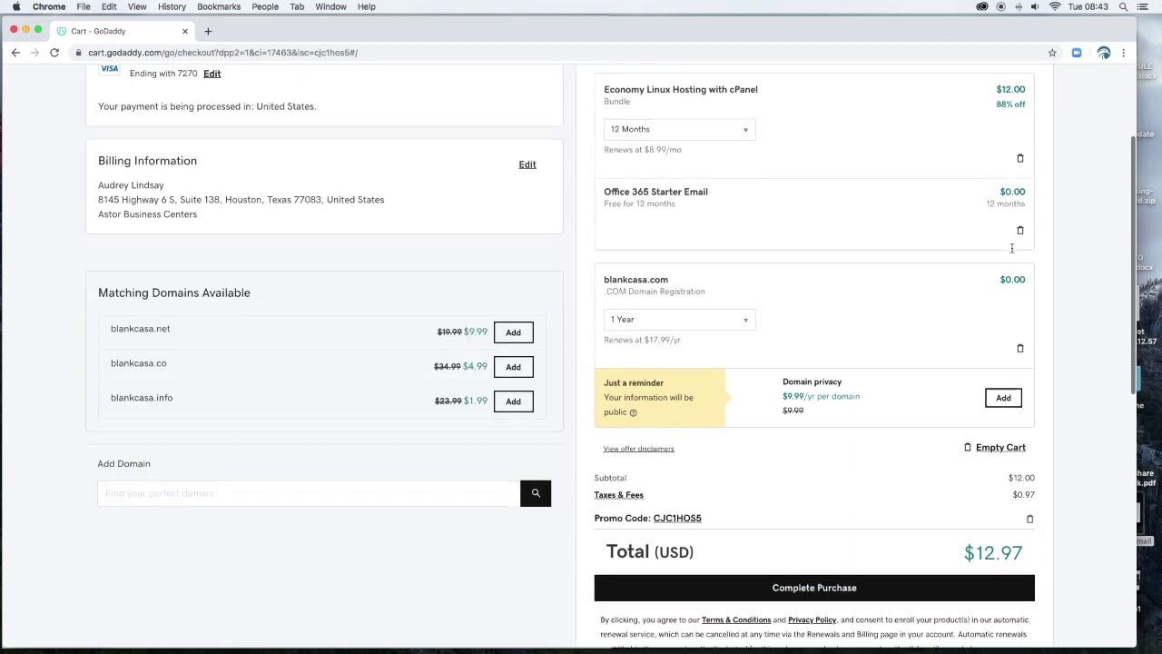
scroll(1013, 252, "down", 1)
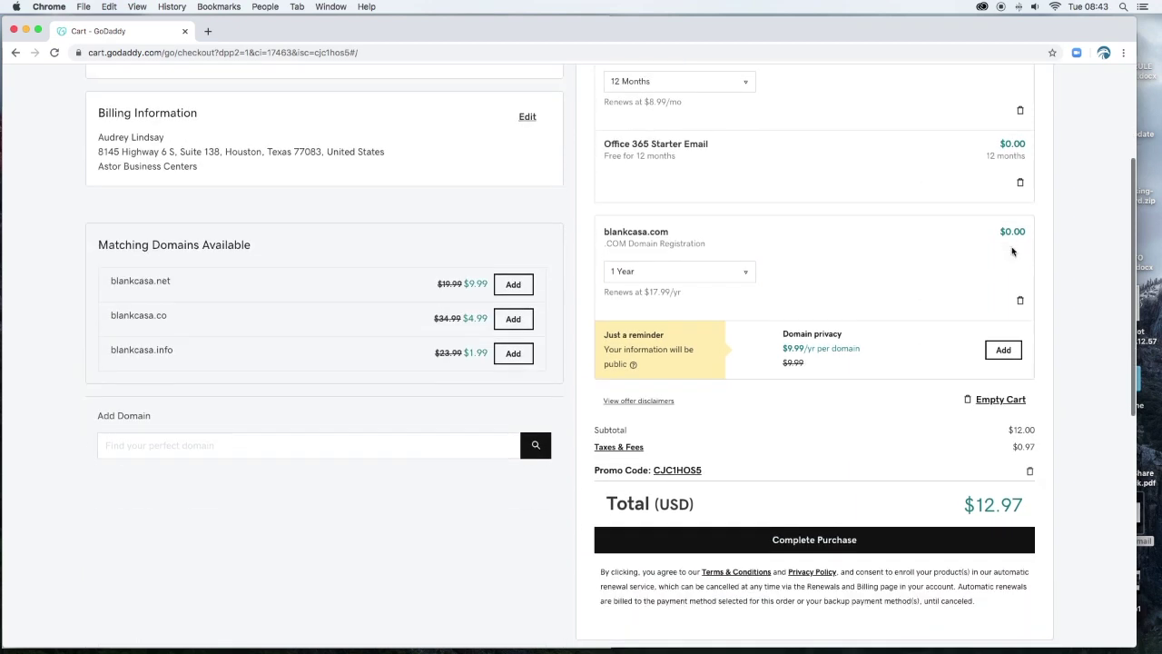
scroll(1013, 251, "down", 2)
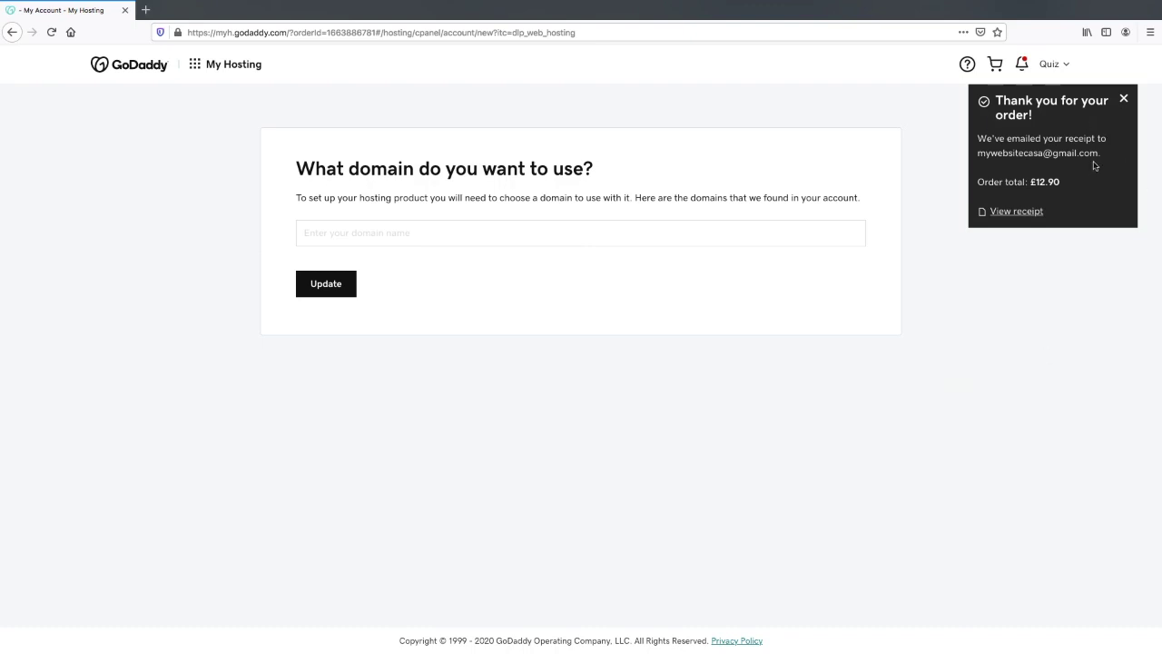
Choose blankcasa.com from the 'blan' domain suggestions and confirm it for the hosting.
left_click(332, 234)
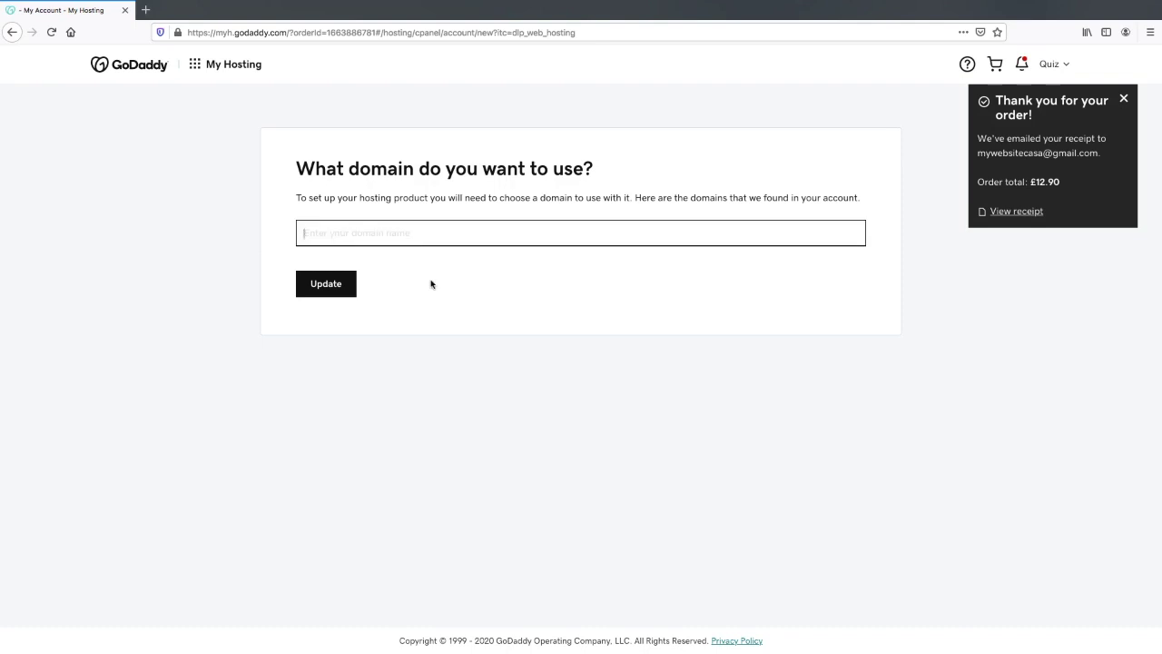
type("blan")
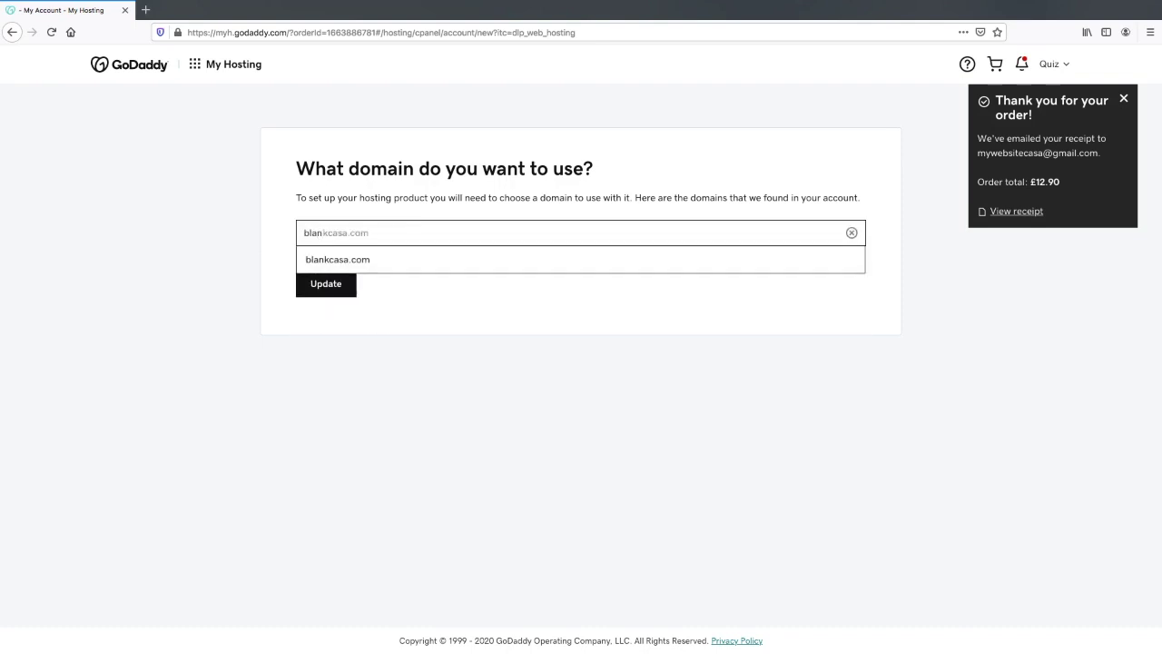
left_click(365, 262)
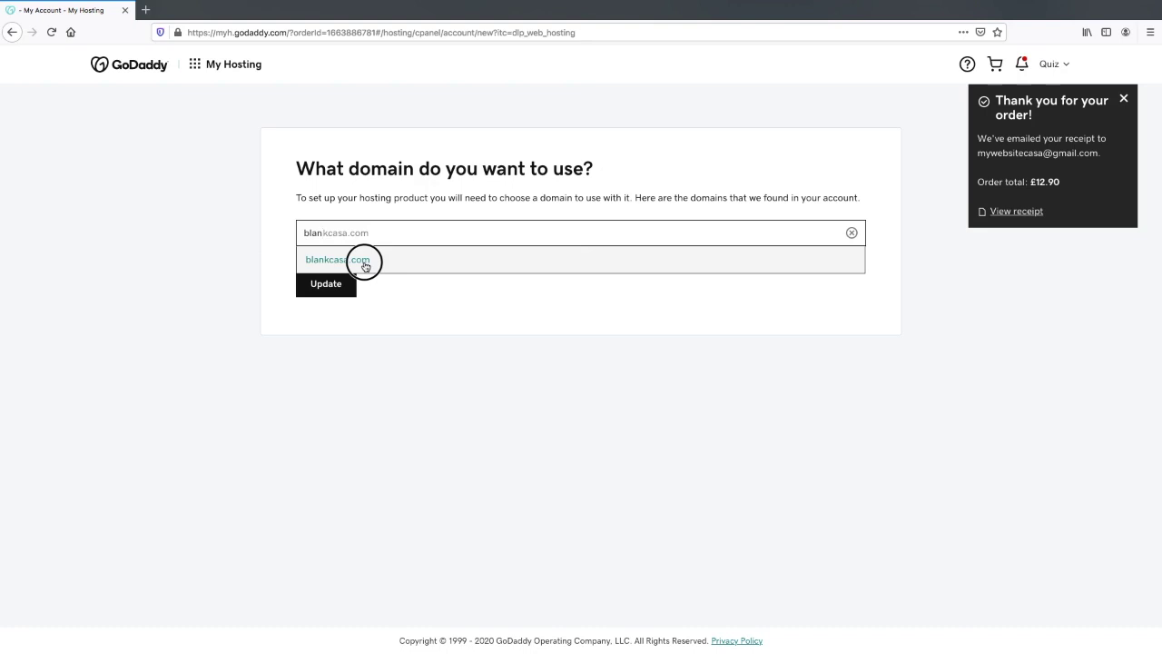
left_click(329, 284)
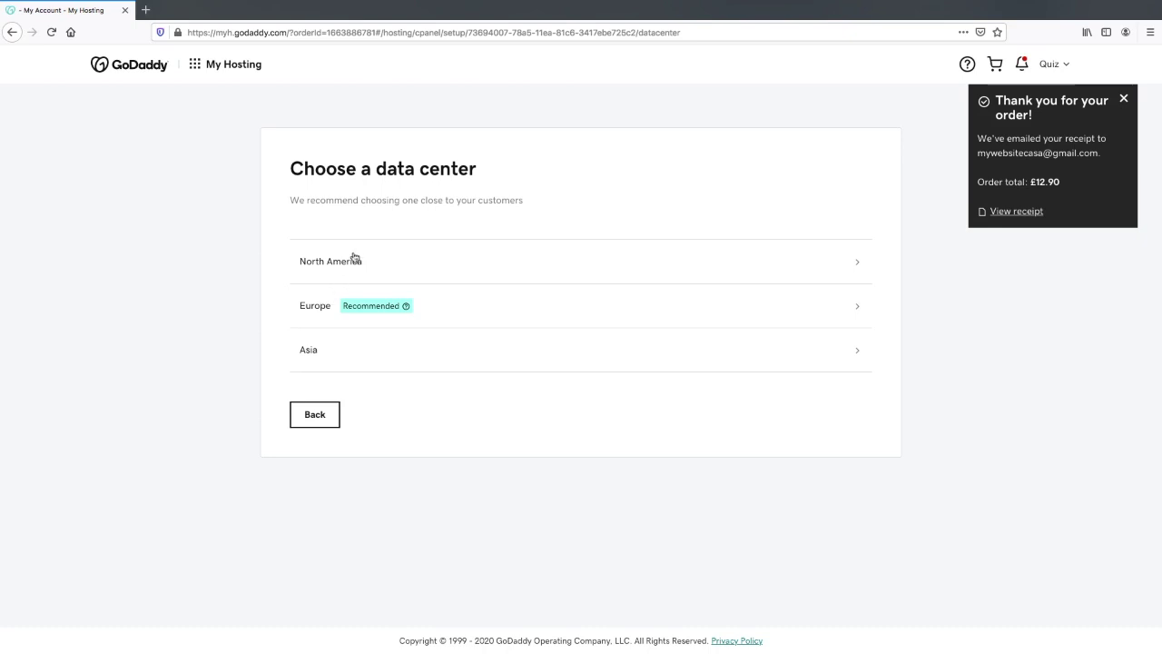
Pick the North America data center, skip the optional extra, and open the dashboard.
left_click(354, 259)
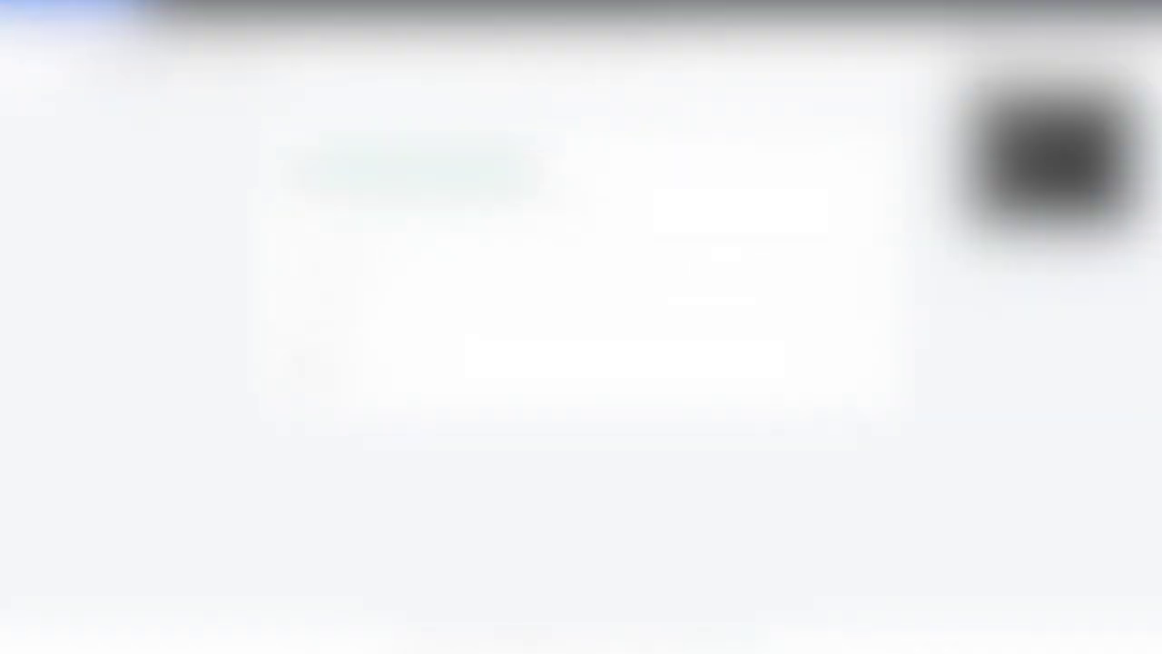
left_click(316, 263)
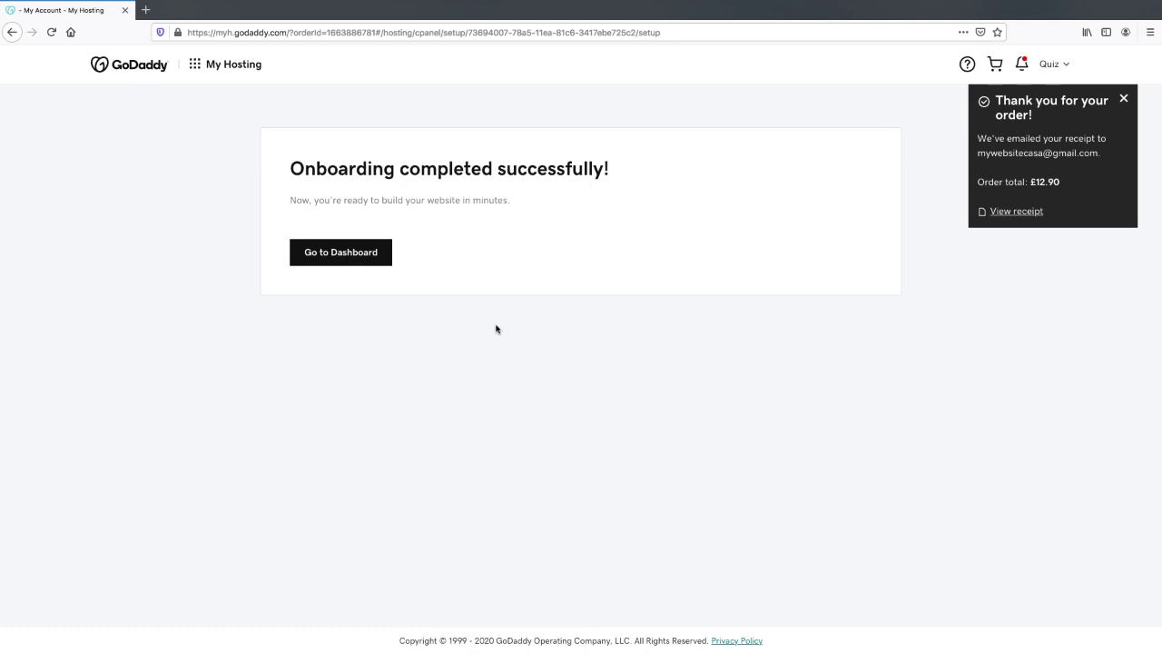
left_click(329, 256)
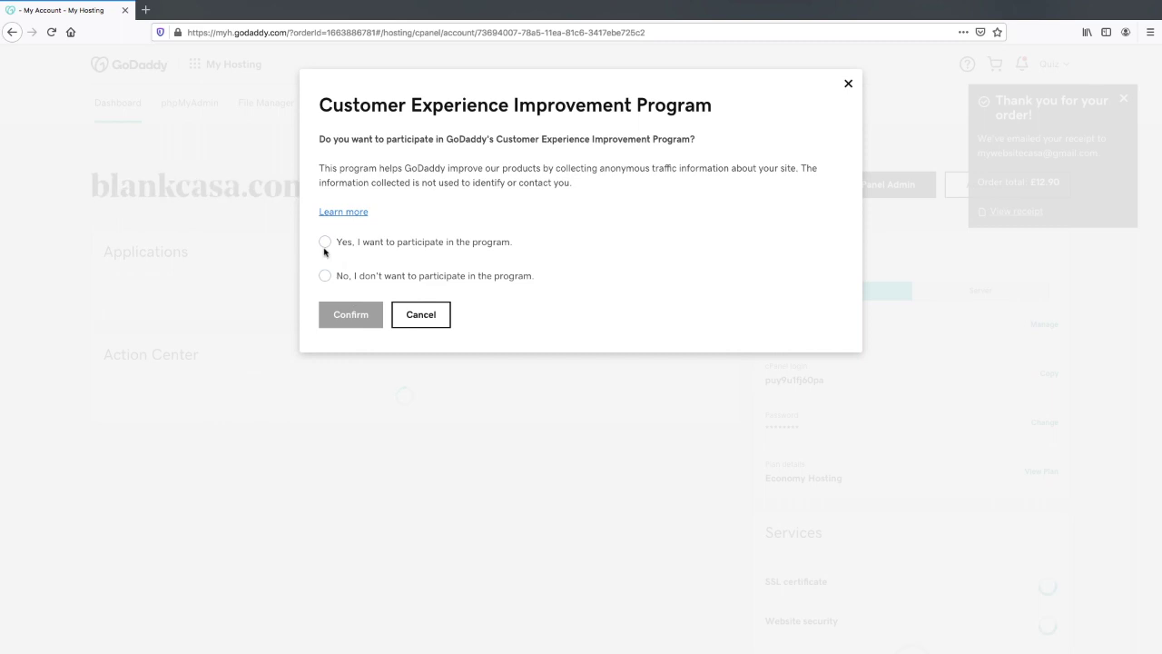
Choose 'No, I don't want to participate', confirm, and scroll through the blankcasa.com dashboard.
left_click(325, 276)
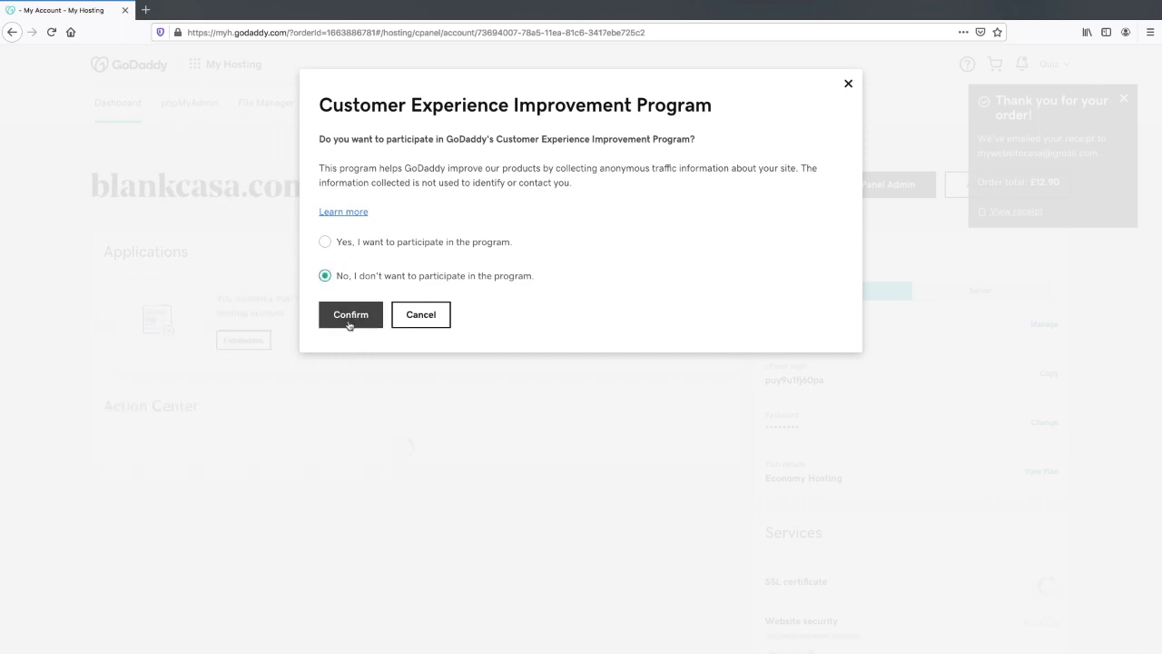
left_click(348, 316)
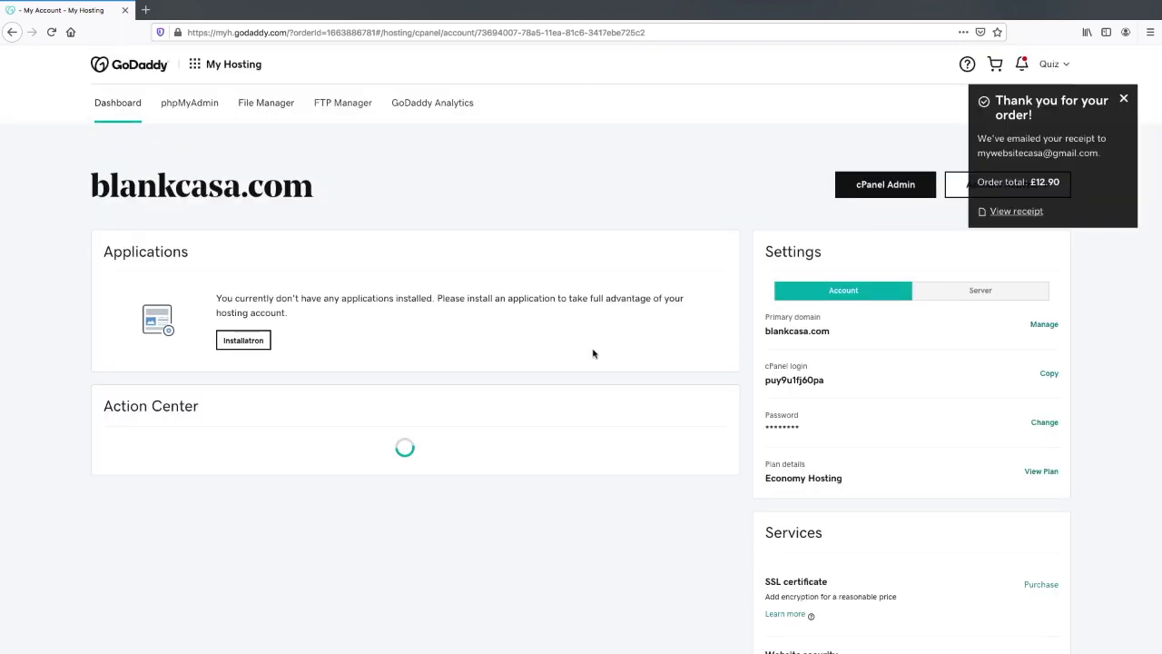
scroll(608, 354, "down", 2)
scroll(609, 354, "down", 5)
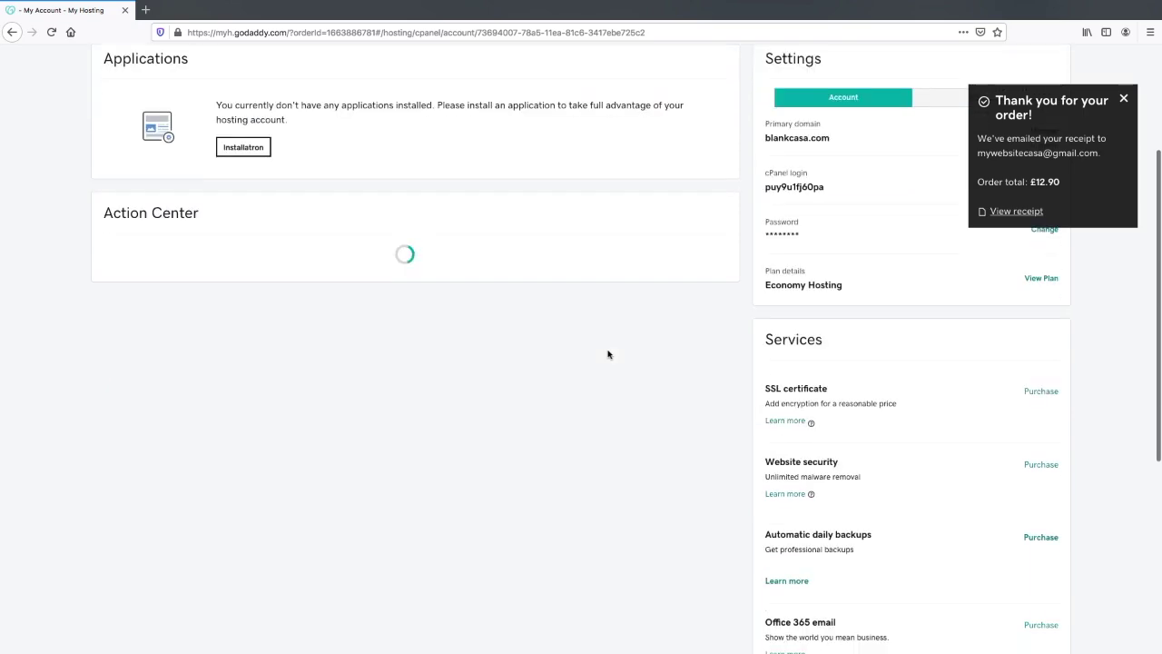
scroll(609, 355, "up", 7)
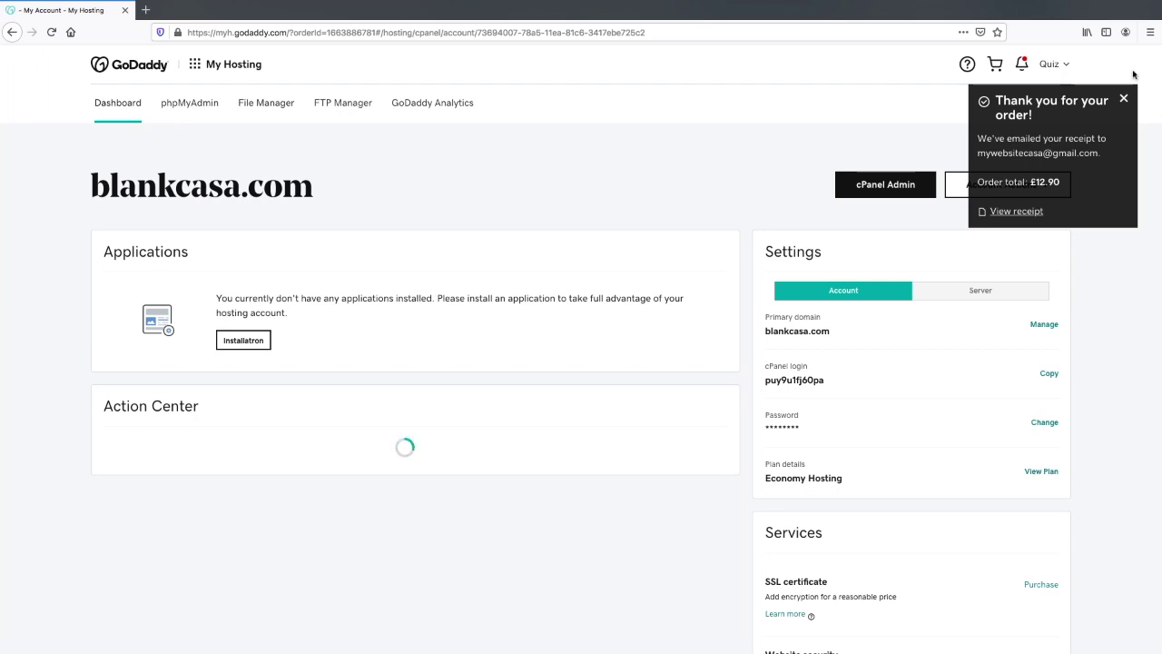
Go to Delegate Access from the Account Settings menu.
left_click(252, 108)
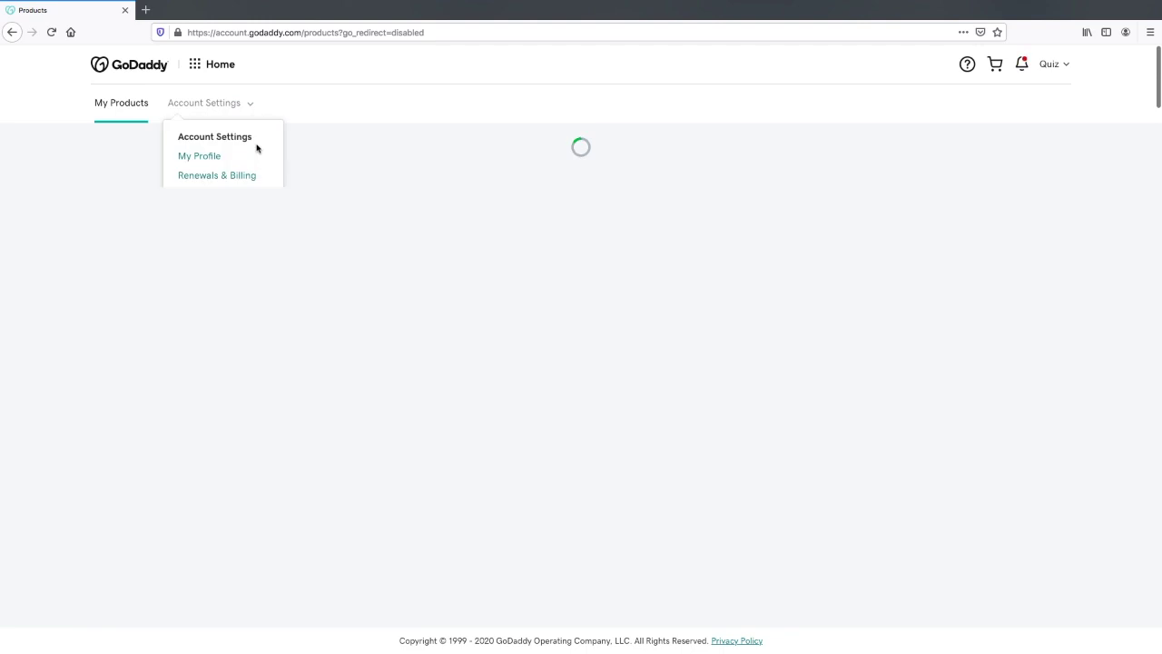
left_click(252, 106)
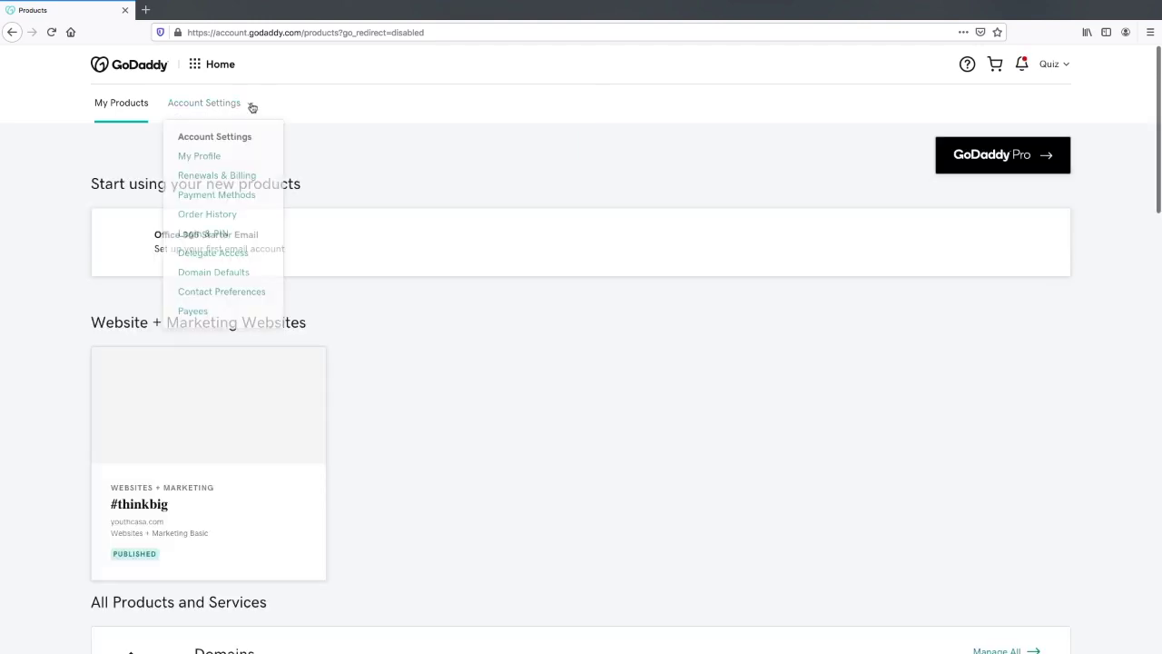
left_click(252, 107)
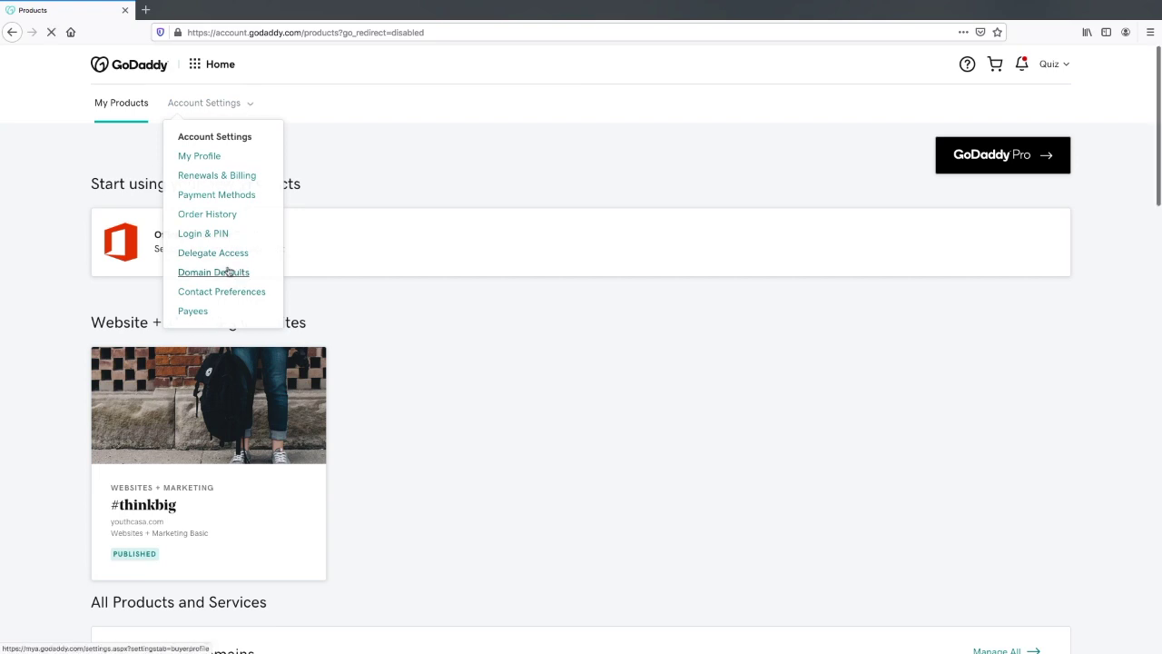
left_click(223, 252)
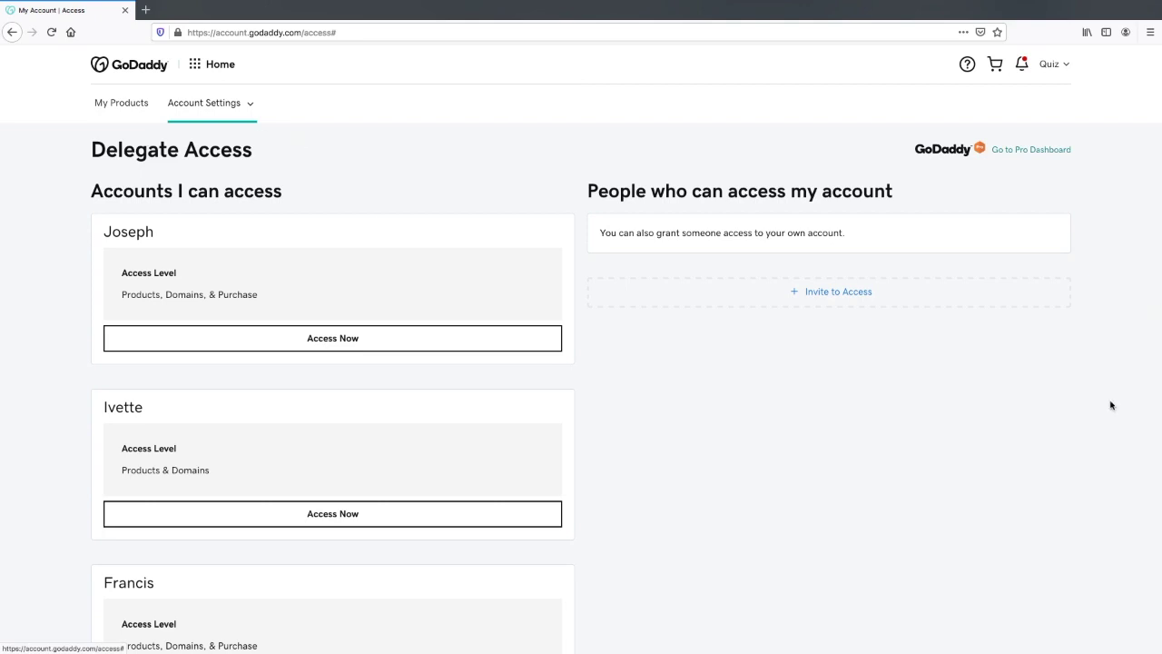
Invite a delegate by entering their name and e-mail with Products & Domains access, then send it.
left_click(830, 298)
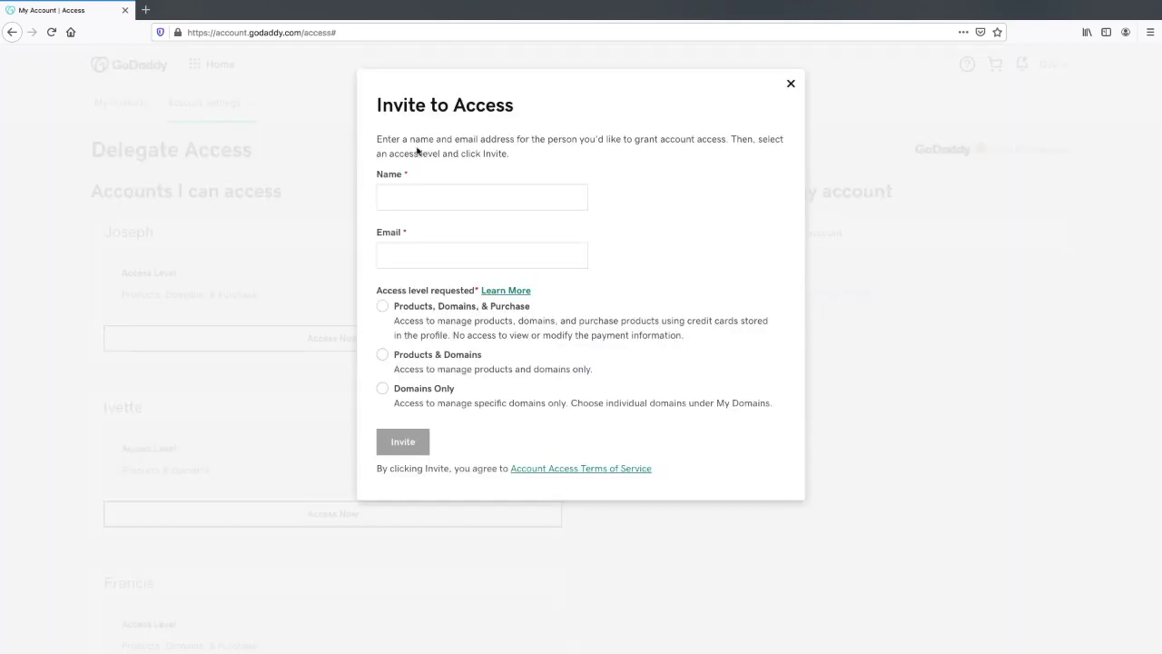
left_click(408, 194)
type("Quiz Zard")
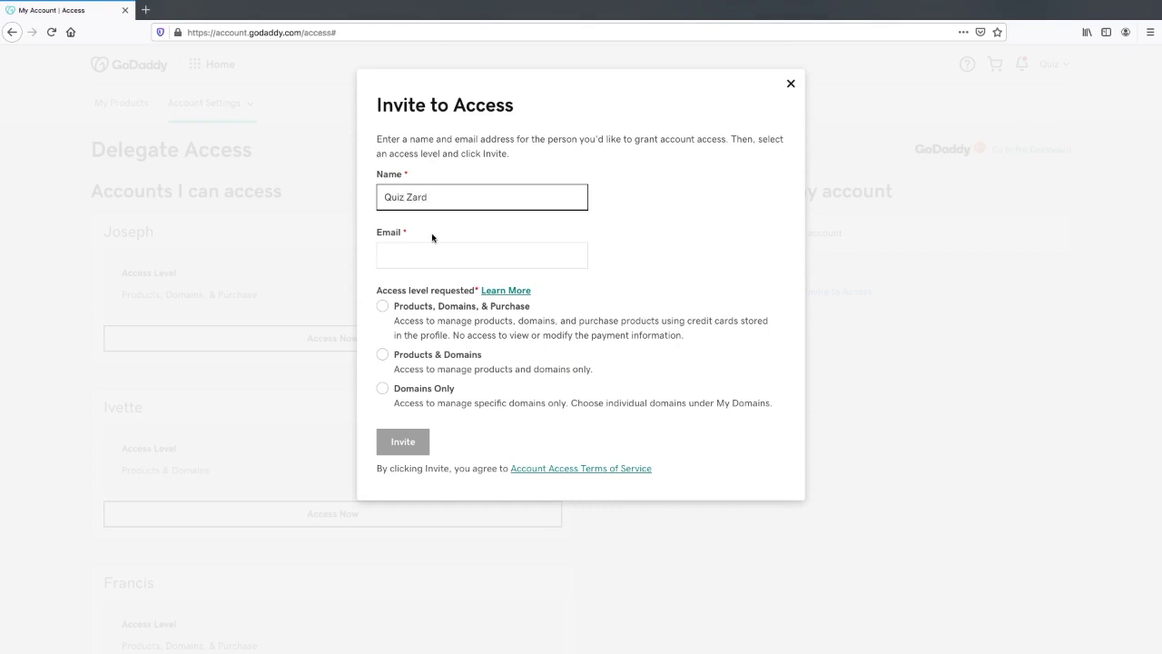
left_click(402, 258)
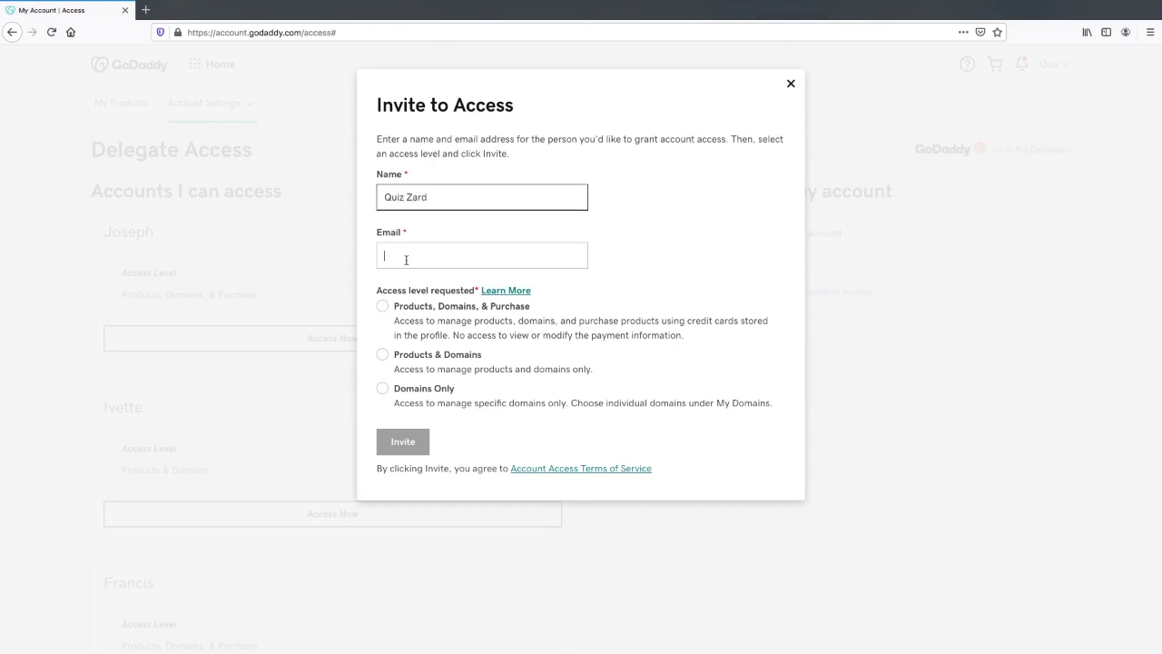
type("qu")
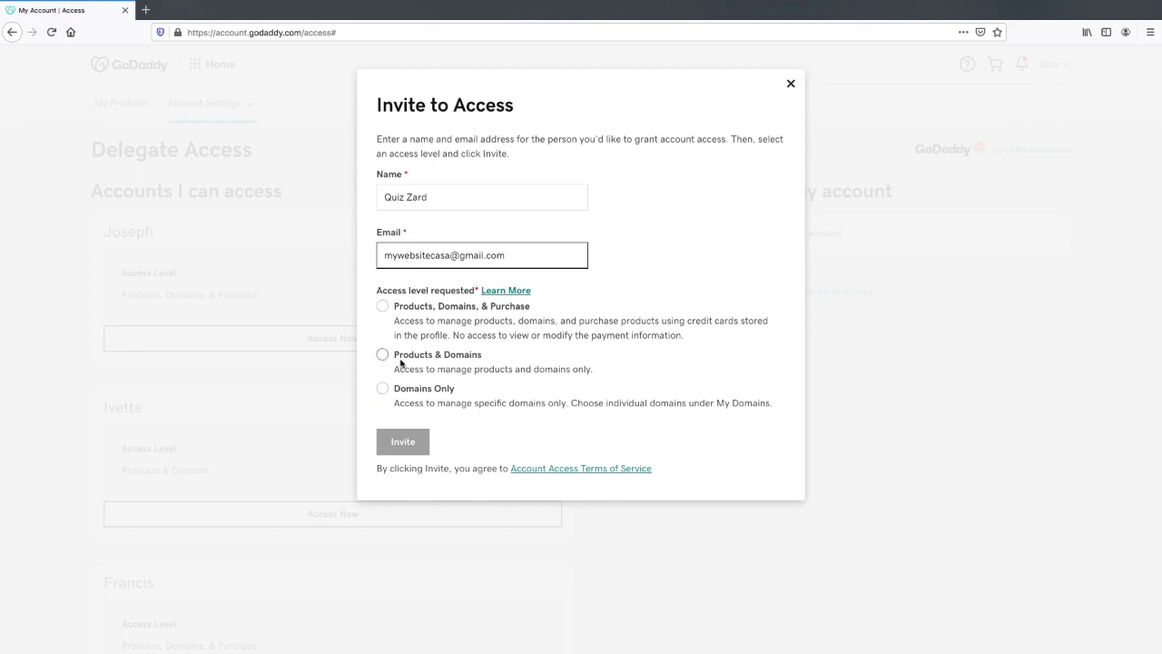
left_click(382, 355)
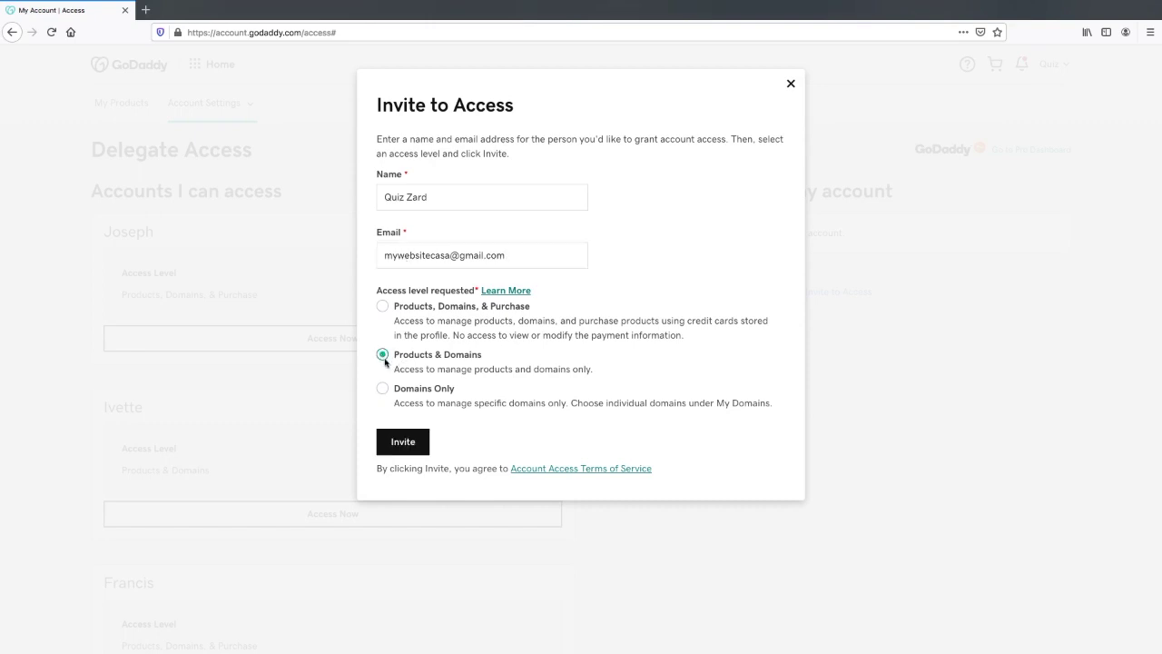
left_click(404, 442)
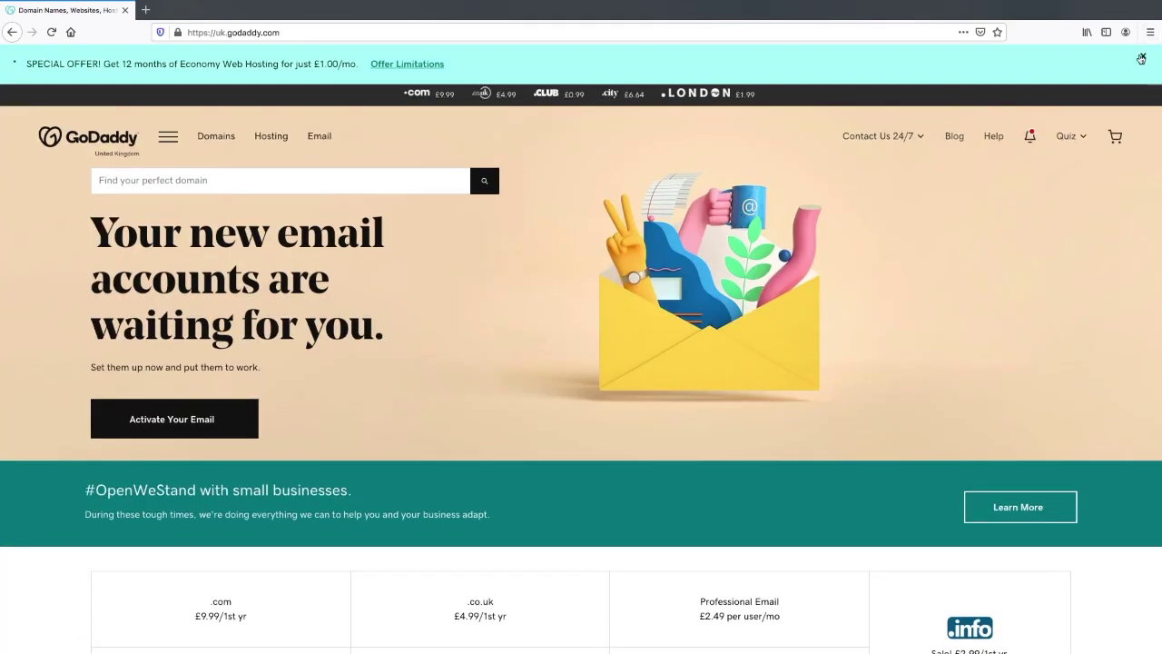
Close the special hosting offer banner at the top of the page.
left_click(1143, 56)
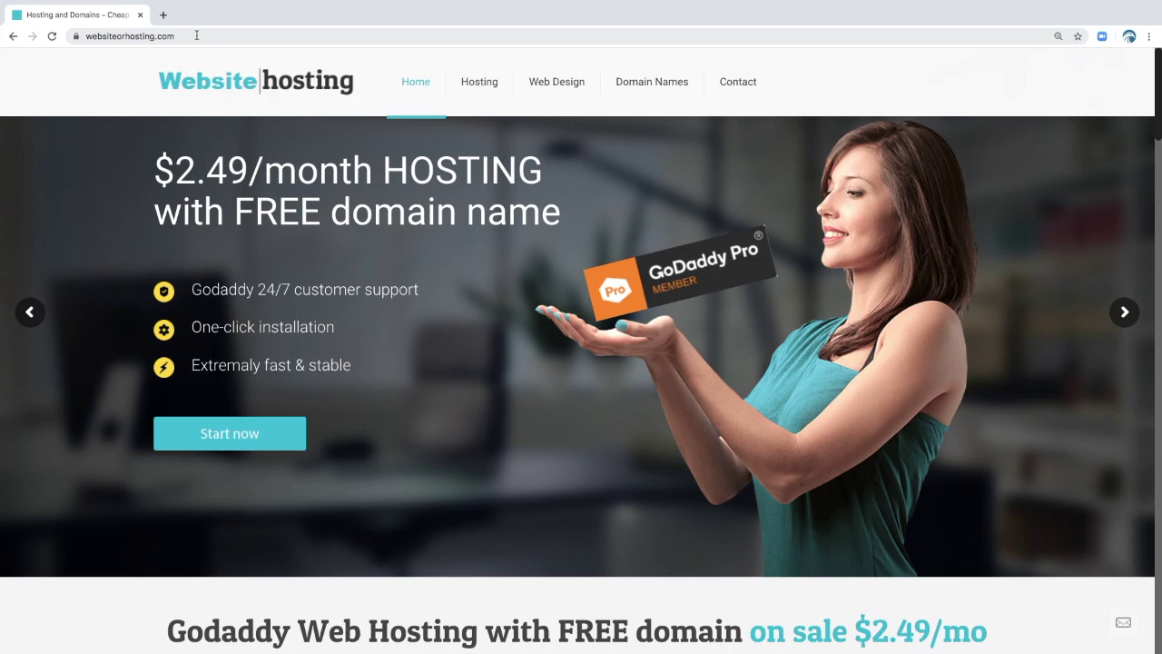
scroll(281, 171, "down", 9)
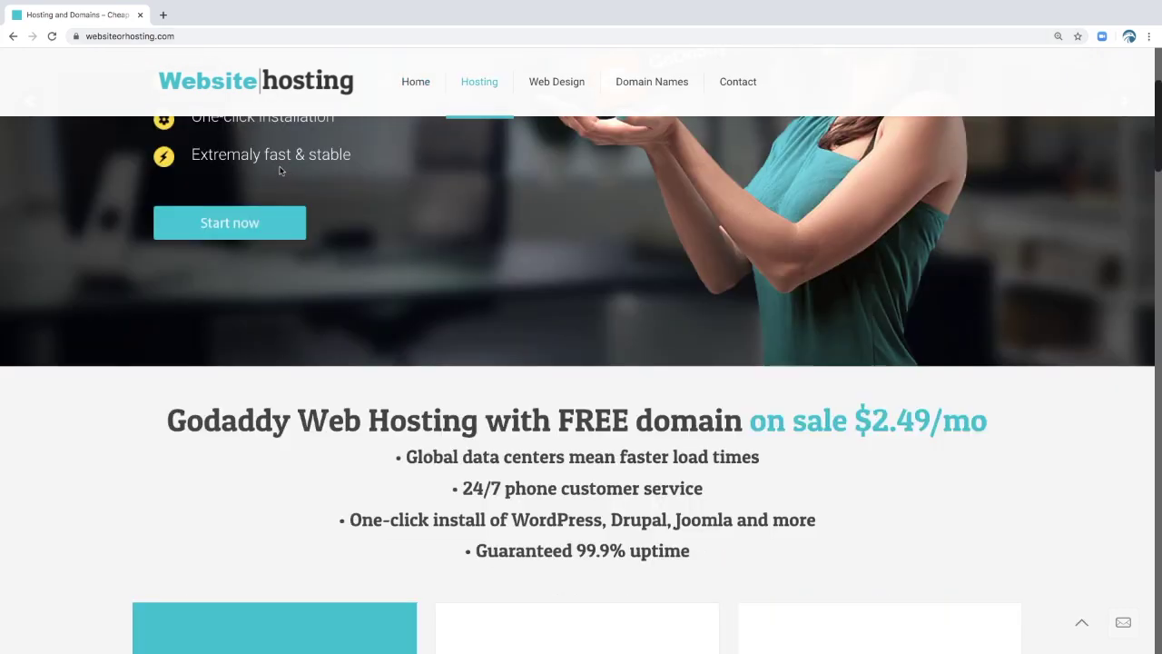
scroll(282, 170, "down", 10)
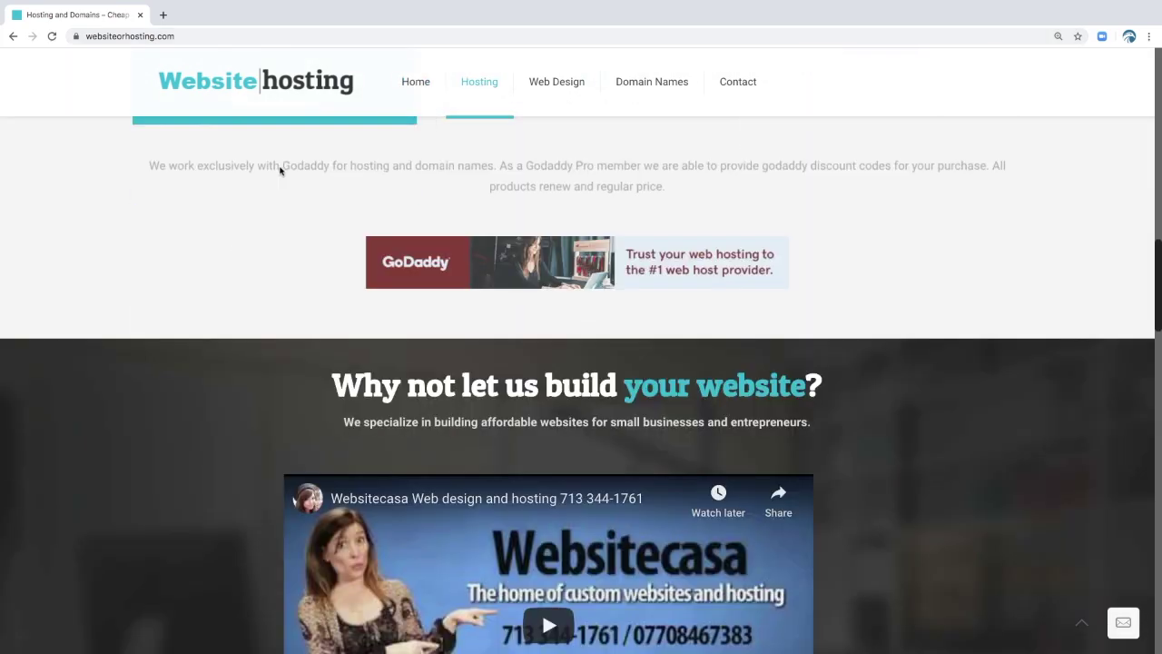
scroll(280, 171, "down", 1)
scroll(280, 171, "up", 3)
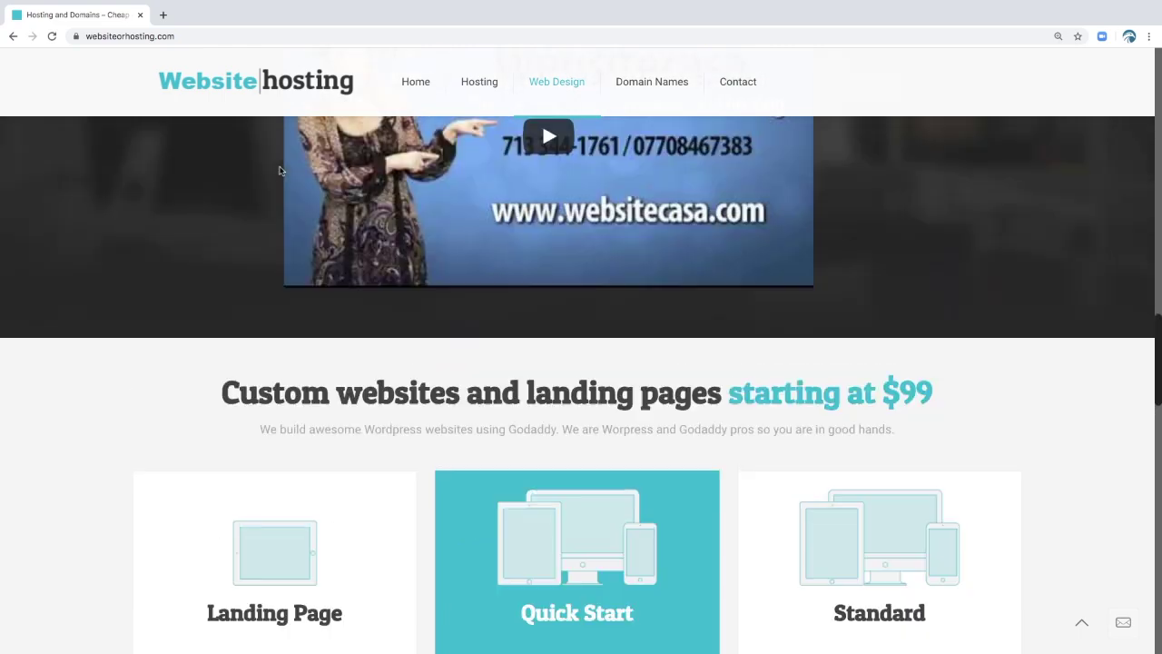
scroll(280, 171, "up", 1)
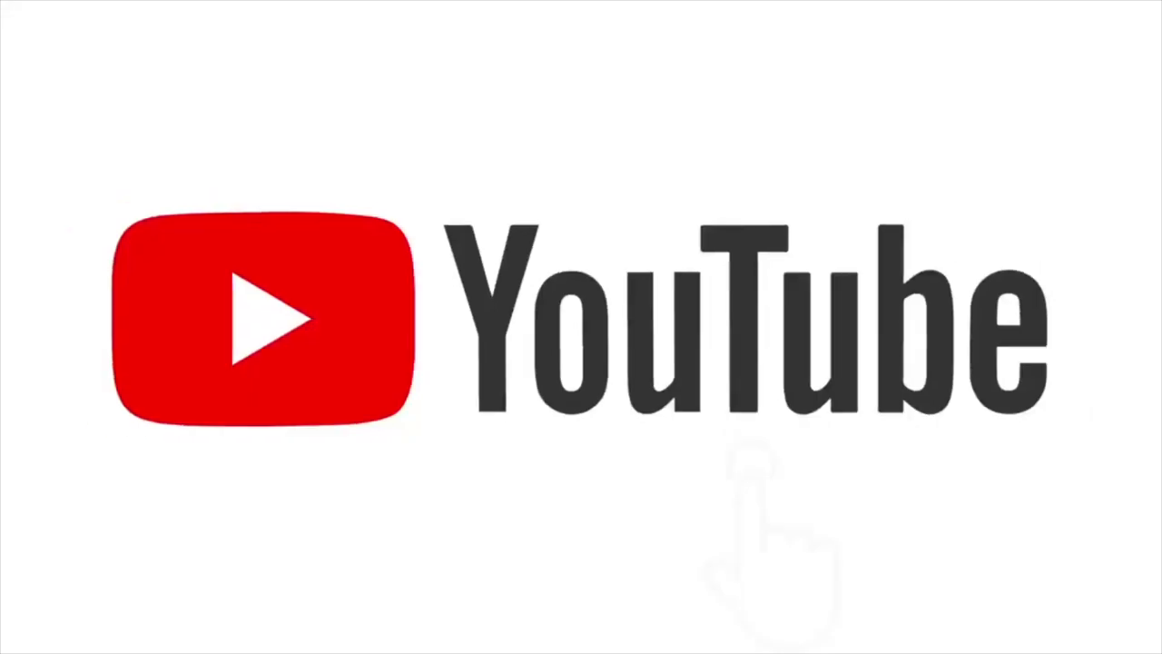